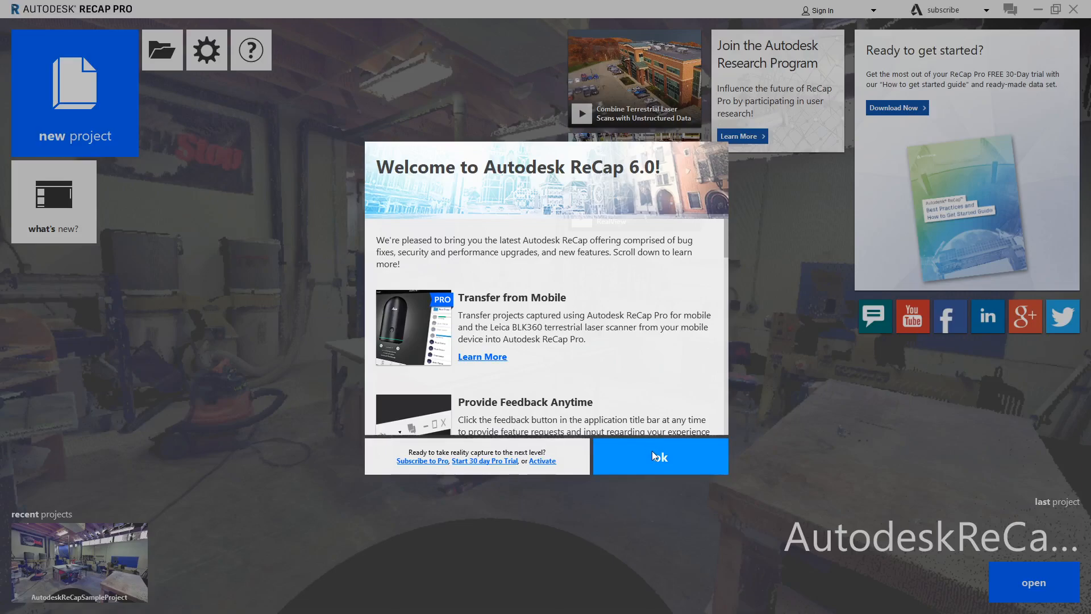
- Dismiss the welcome message and create a point cloud import project named "new project" on the Desktop
left_click(652, 464)
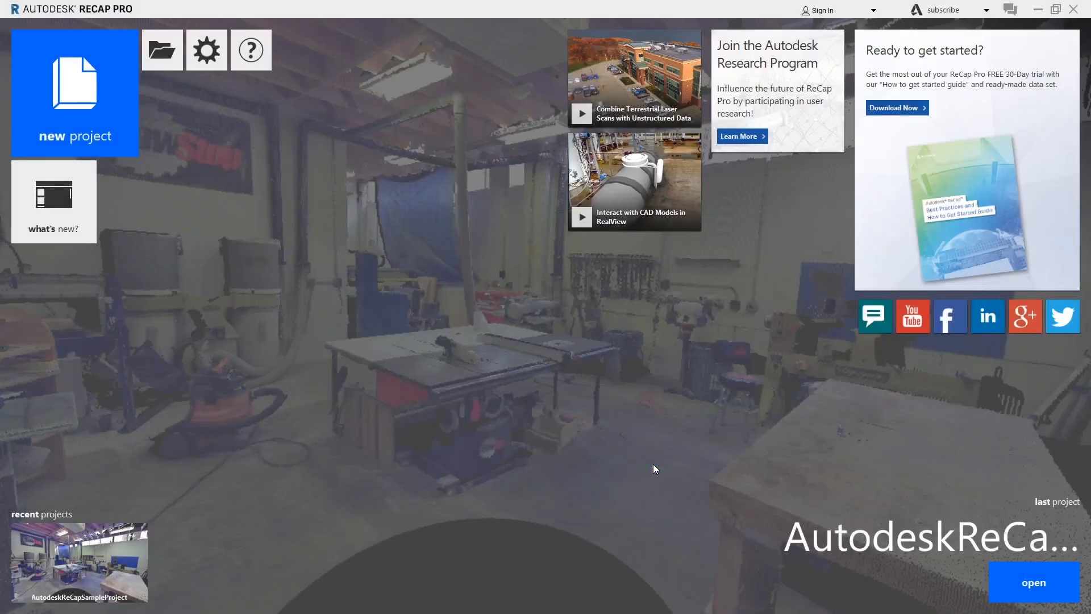
left_click(62, 109)
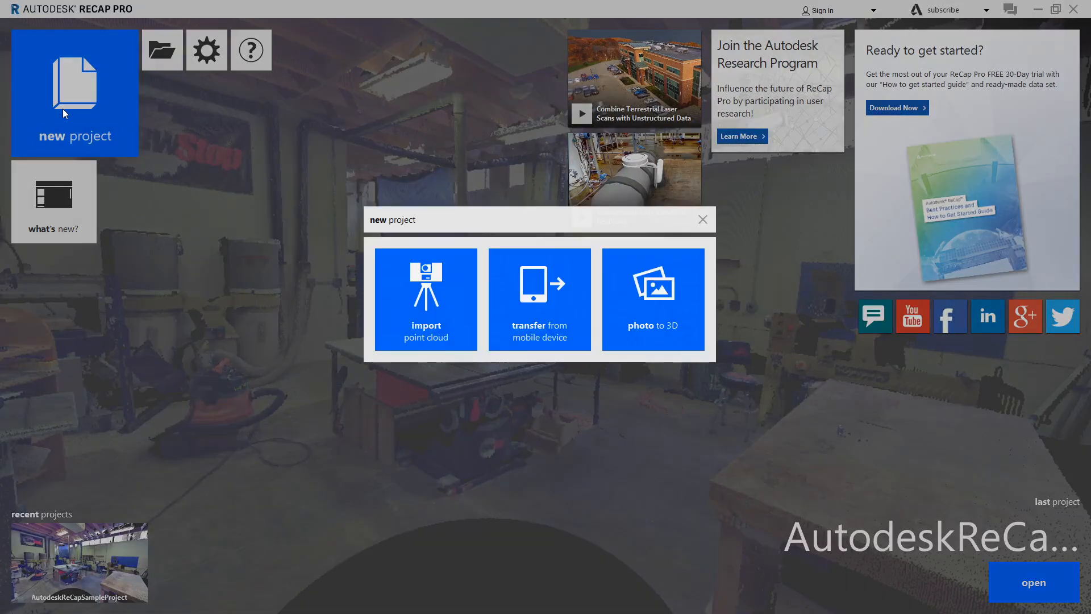
left_click(426, 301)
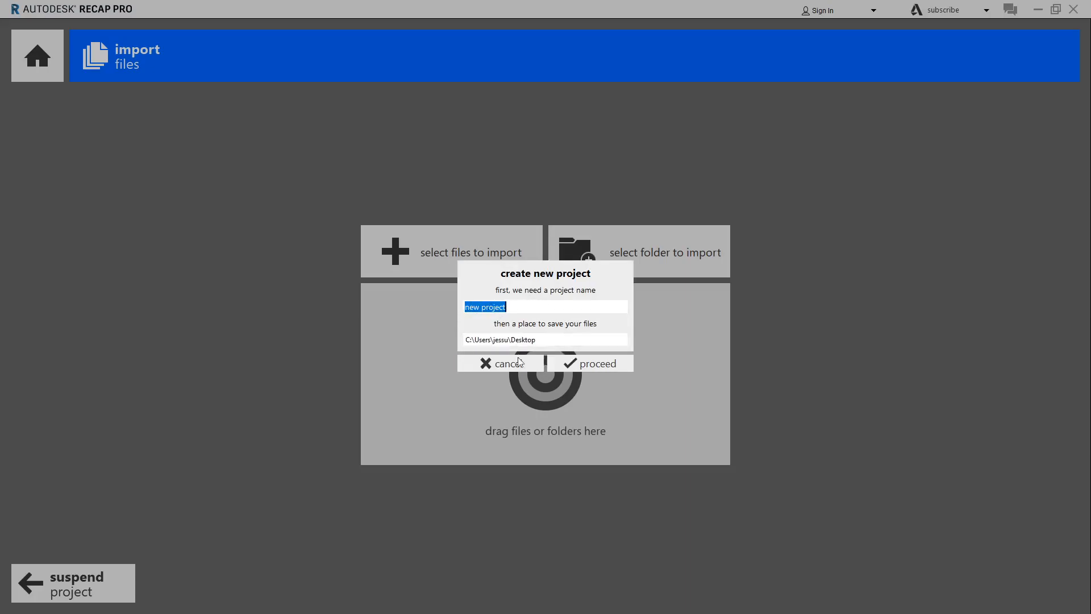
left_click(601, 368)
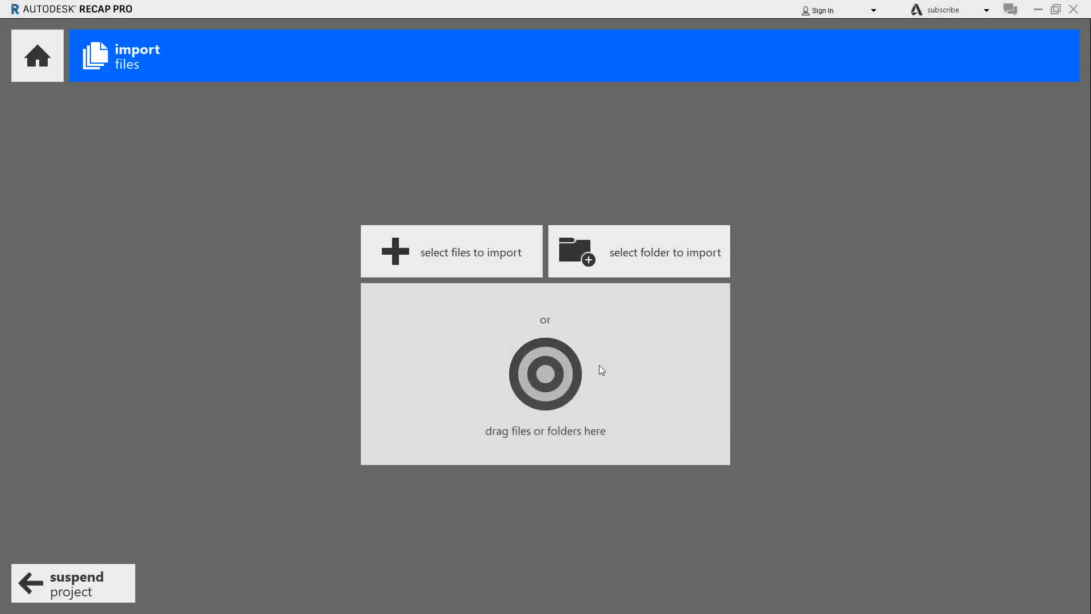
- Import the scan file total5mm.e57.rcs from the desktop and launch the project
left_click(442, 261)
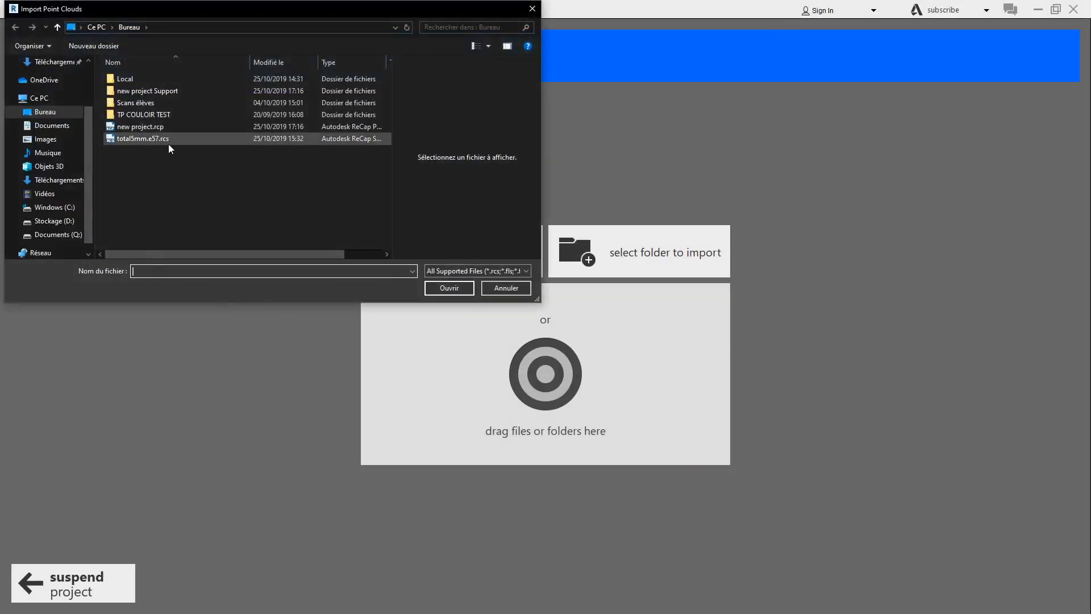
left_click(171, 143)
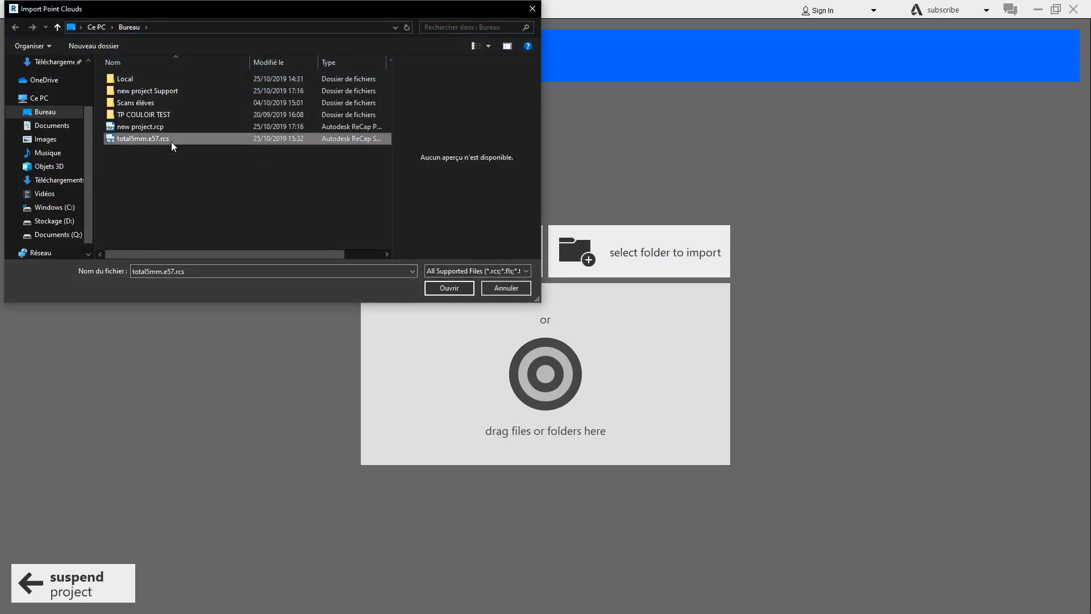
left_click(448, 289)
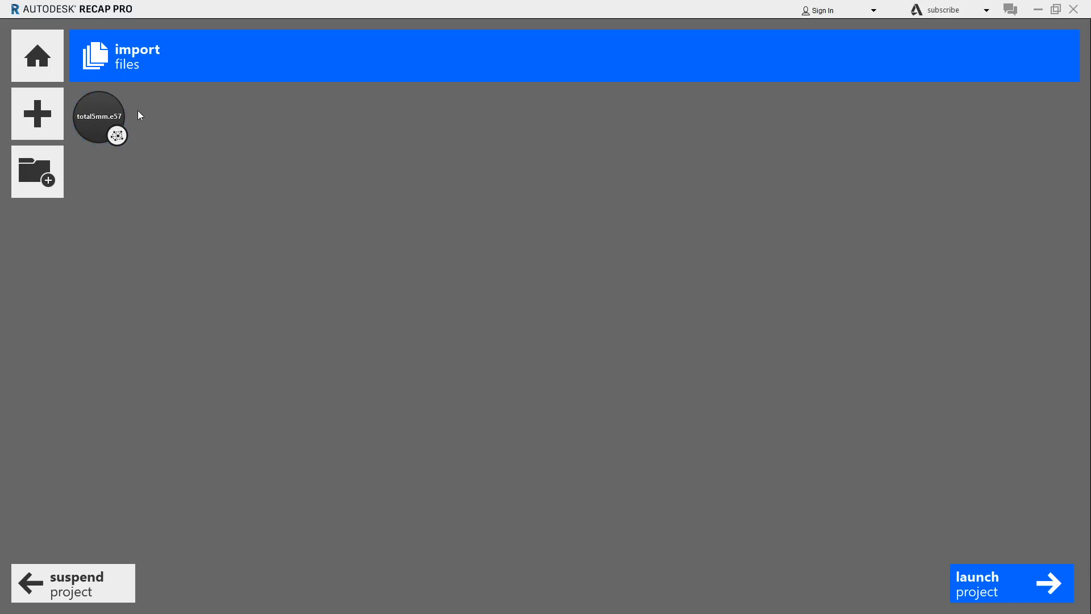
mouse_move(115, 102)
left_click(1008, 594)
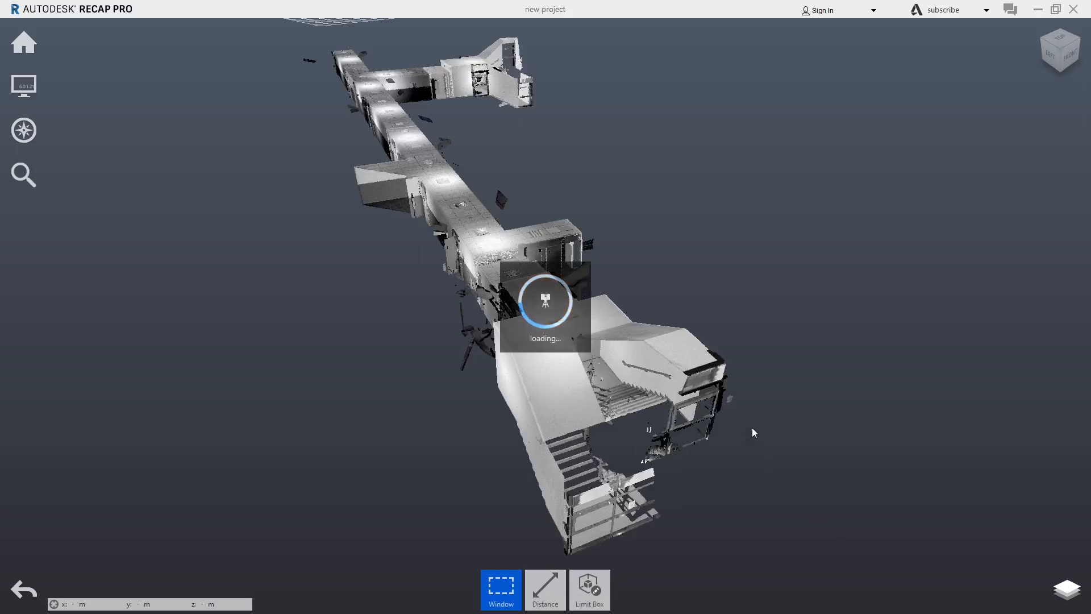
- Examine the point cloud from the outer staircase through the entrance and along the inside of the corridor
left_click_drag(742, 422, 647, 380)
scroll(484, 223, "up", 10)
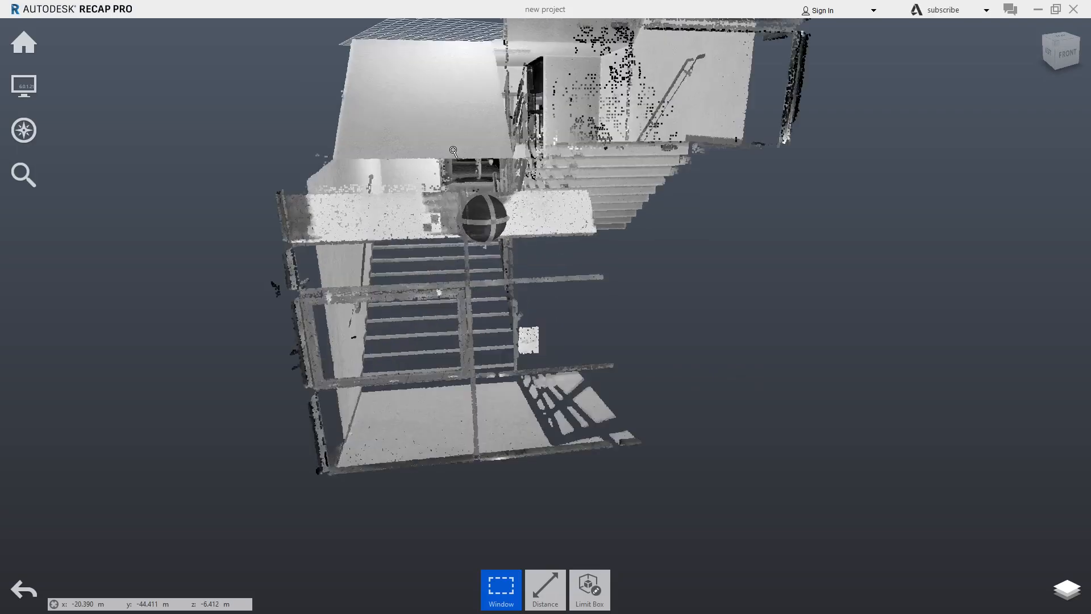
scroll(459, 164, "up", 8)
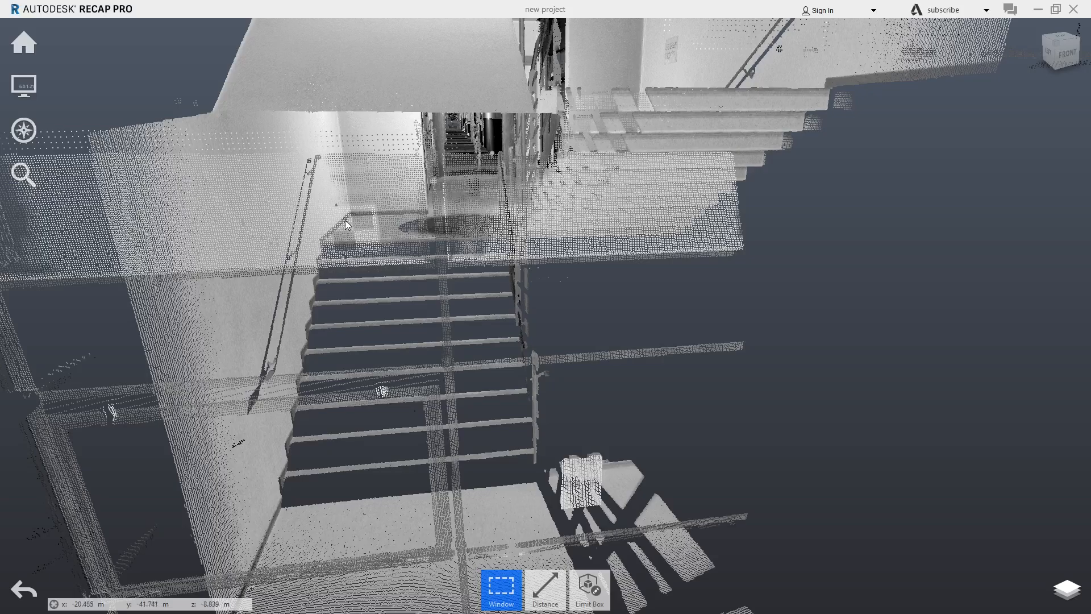
scroll(347, 225, "up", 8)
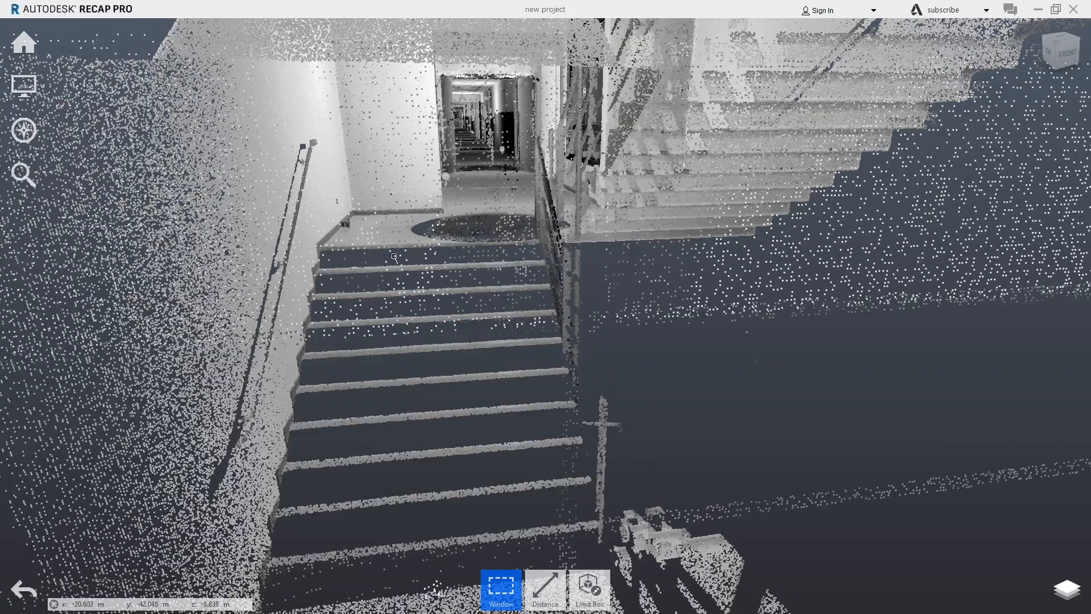
scroll(477, 239, "down", 5)
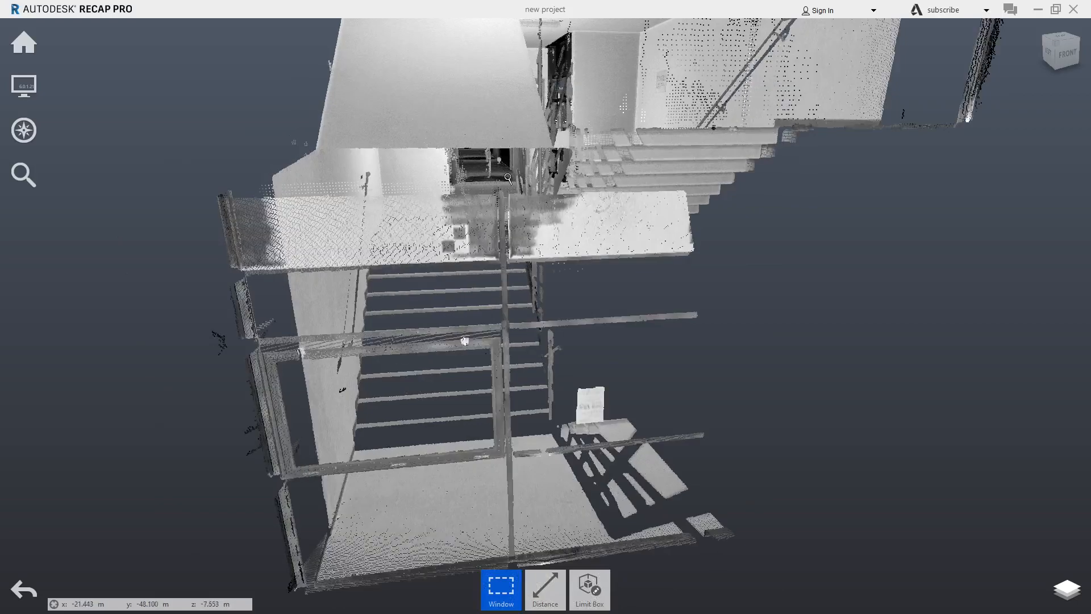
scroll(504, 186, "up", 5)
scroll(489, 111, "up", 3)
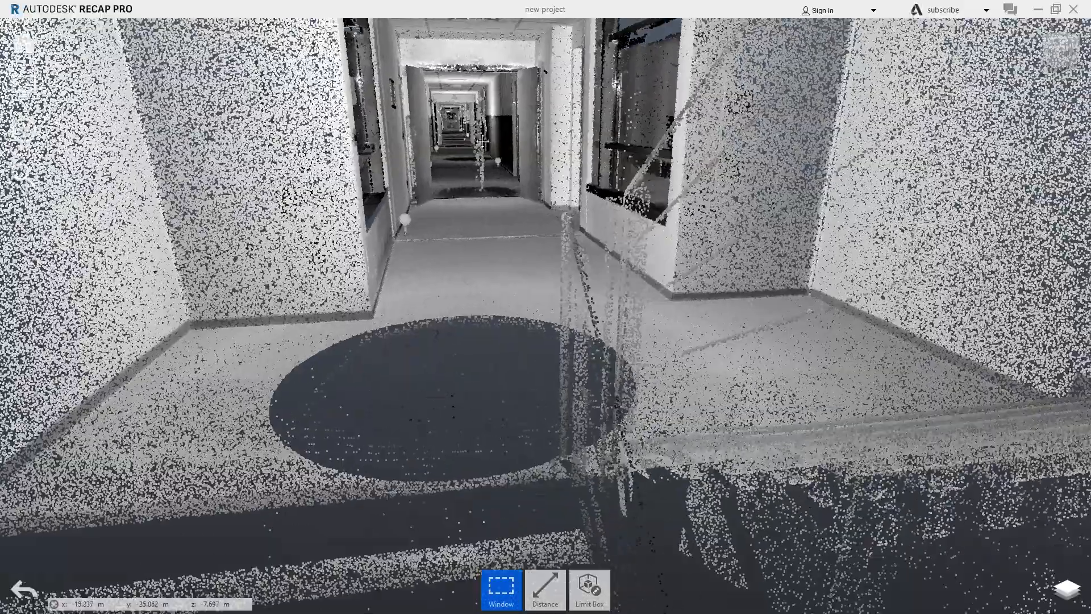
scroll(483, 141, "up", 6)
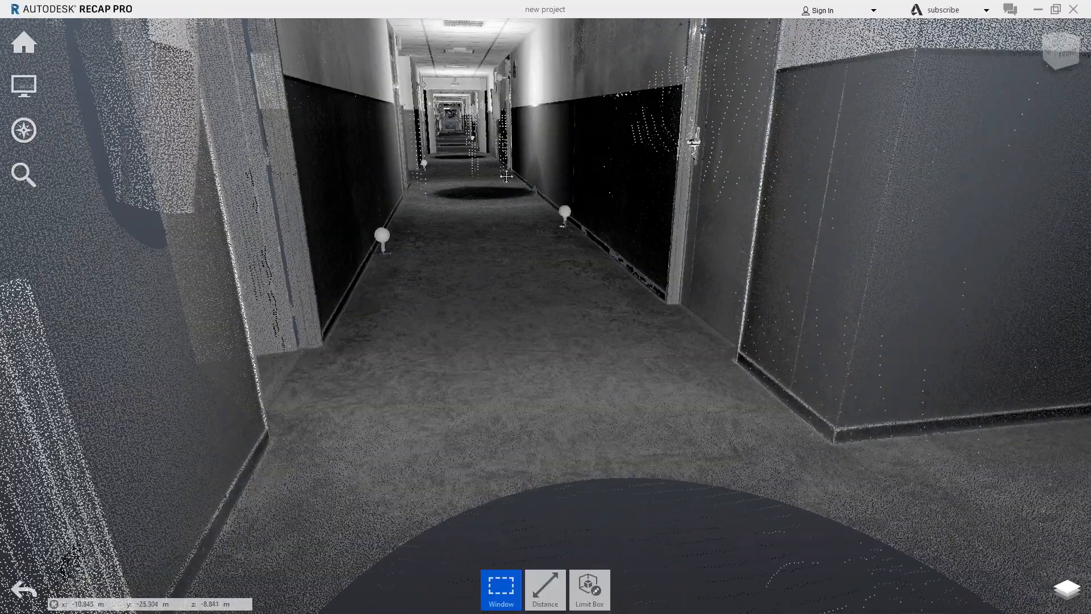
scroll(506, 177, "up", 4)
scroll(448, 120, "up", 5)
scroll(448, 121, "up", 8)
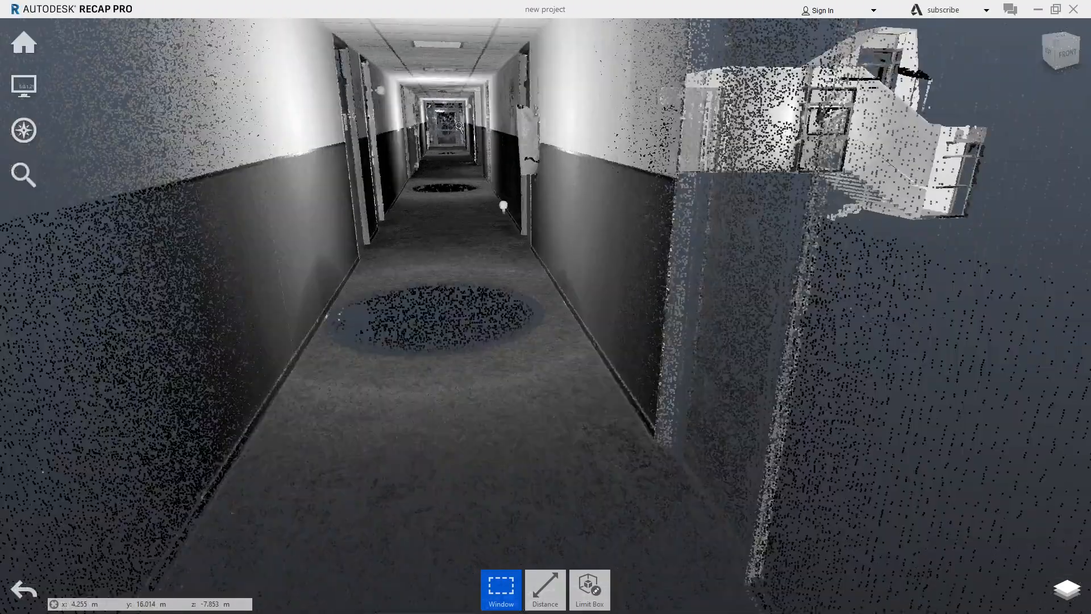
scroll(459, 127, "up", 2)
scroll(459, 127, "down", 1)
- Delete the patch of stray points floating beside the corridor, seen from above
right_click_drag(516, 134, 590, 224)
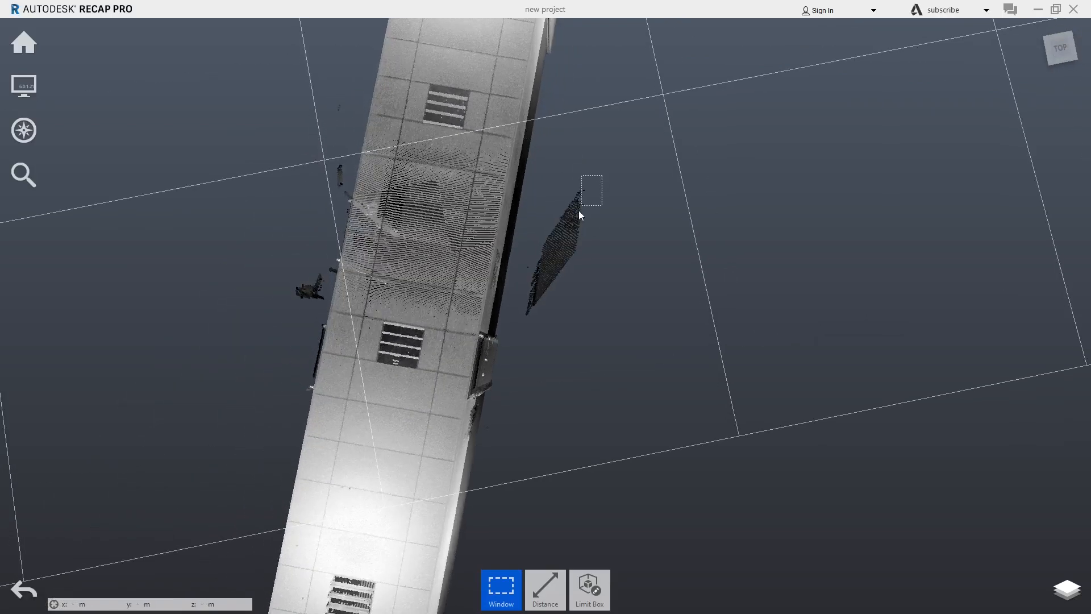
left_click_drag(549, 295, 530, 313)
key("Delete")
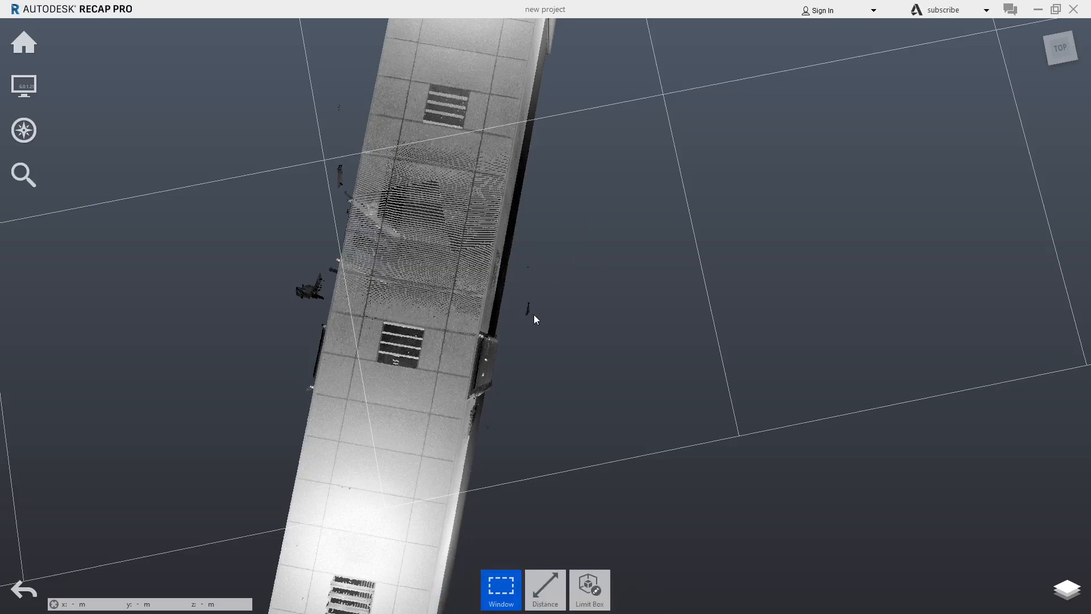
- Try to delete a window selection of points around the upper part of the long corridor's side
mouse_move(515, 377)
left_mouse_down()
mouse_move(550, 377)
mouse_move(572, 341)
mouse_move(563, 303)
mouse_move(504, 377)
left_mouse_up()
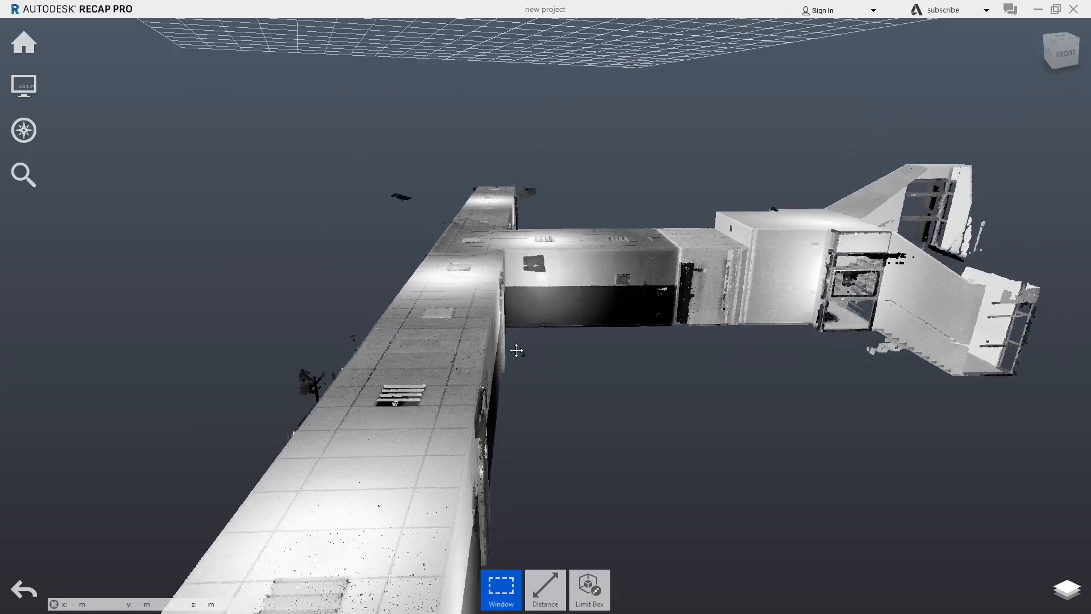
middle_click_drag(515, 353, 529, 306)
right_click_drag(498, 410, 500, 393)
mouse_move(500, 393)
left_mouse_down()
mouse_move(505, 369)
mouse_move(495, 373)
left_mouse_up()
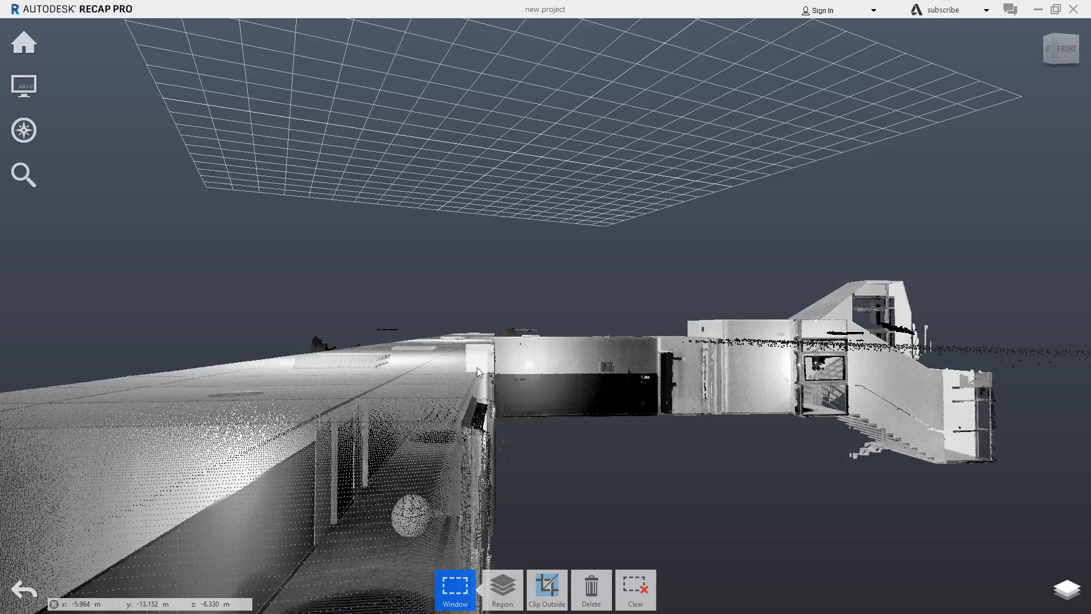
left_click_drag(500, 371, 411, 367)
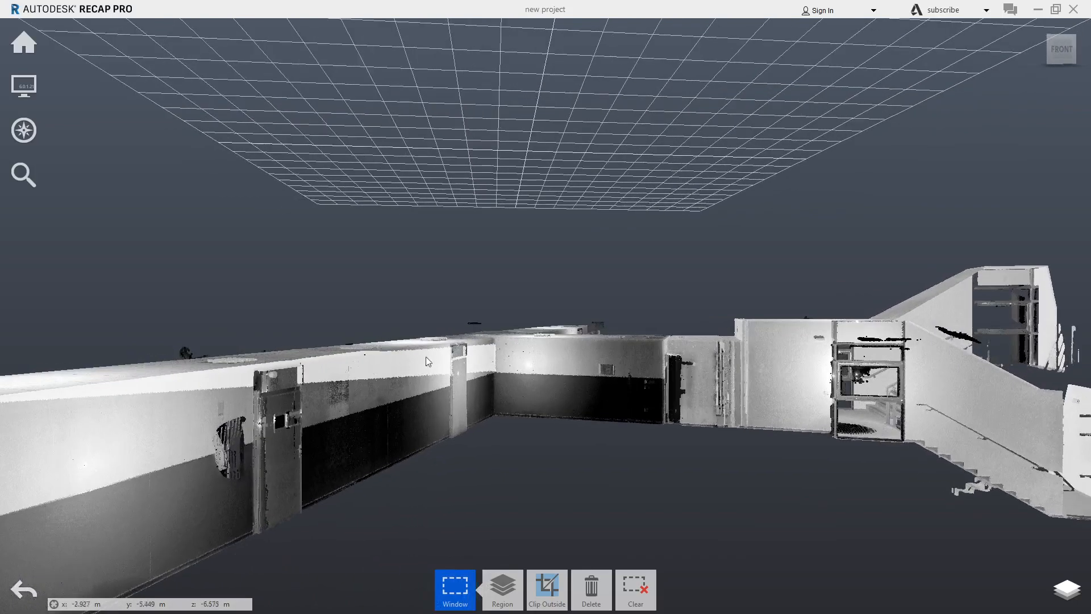
key("Delete")
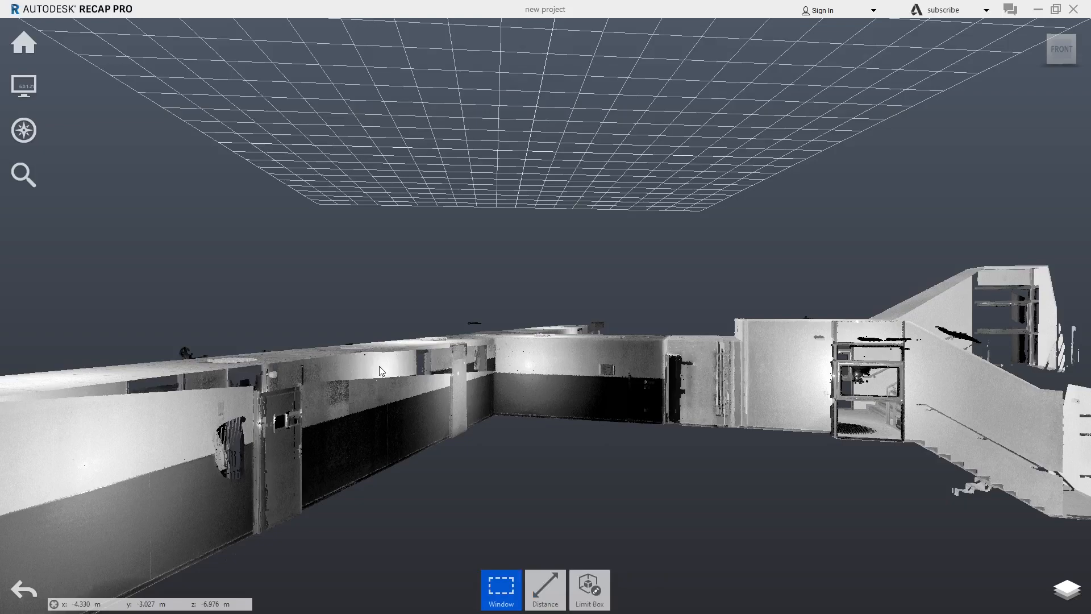
- Undo the last point deletion and clear the restored selection
key("ctrl+z")
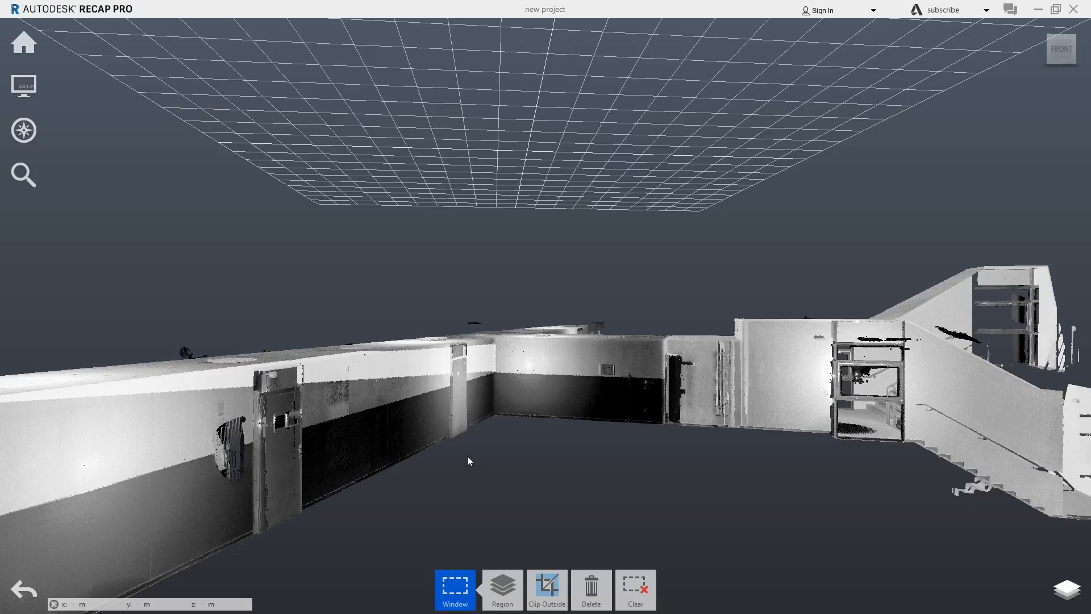
scroll(453, 444, "down", 1)
middle_click_drag(475, 444, 606, 416)
left_click_drag(592, 430, 597, 469)
left_click(638, 594)
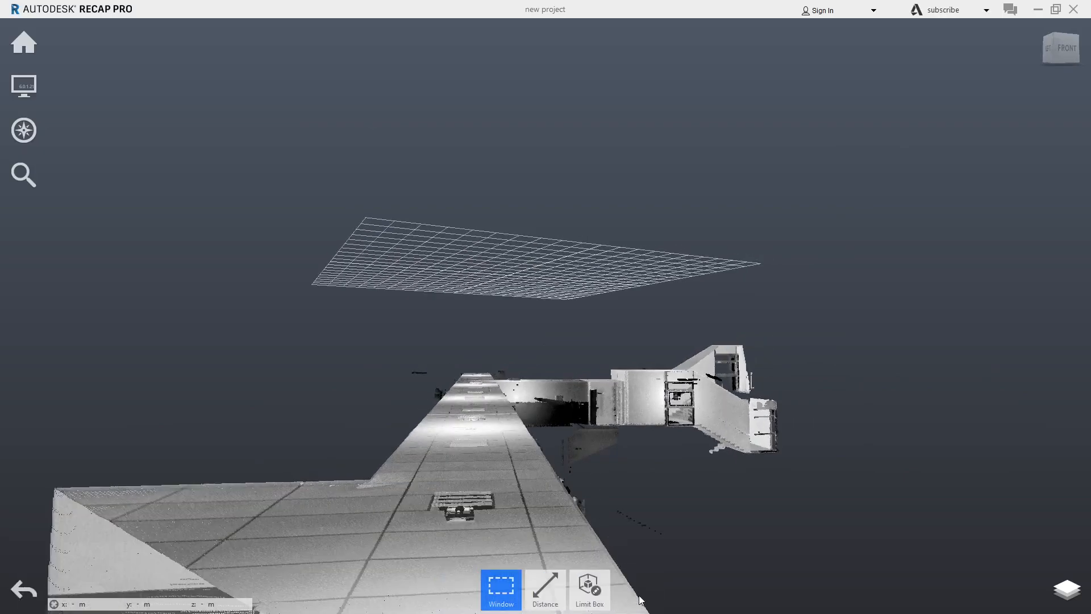
- Edit the limit box and lower its top face to a height of about -7.67 m, cutting through the walls
mouse_move(591, 591)
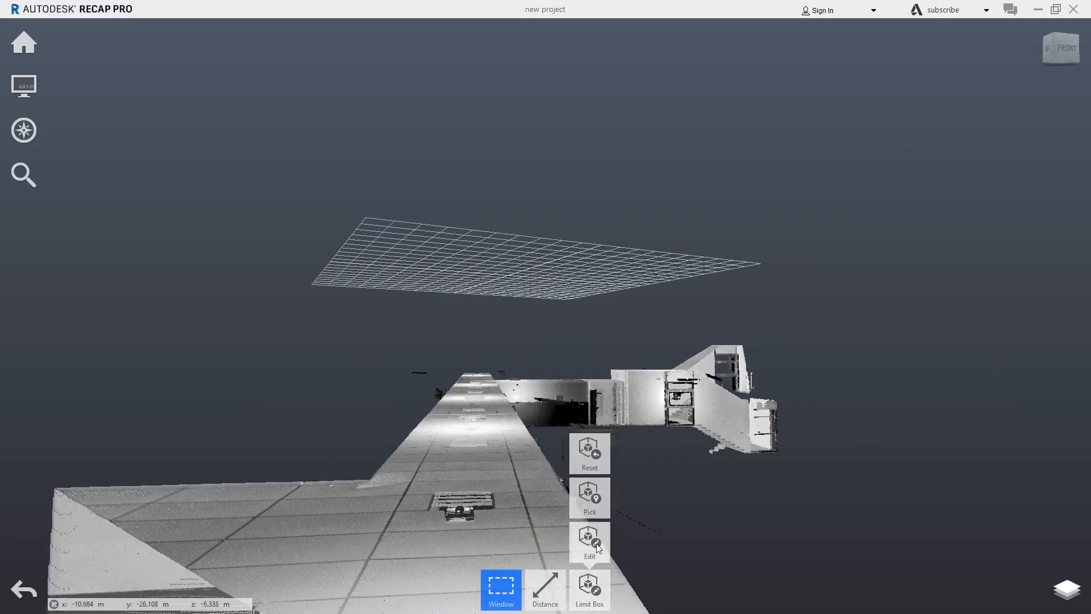
left_click(596, 543)
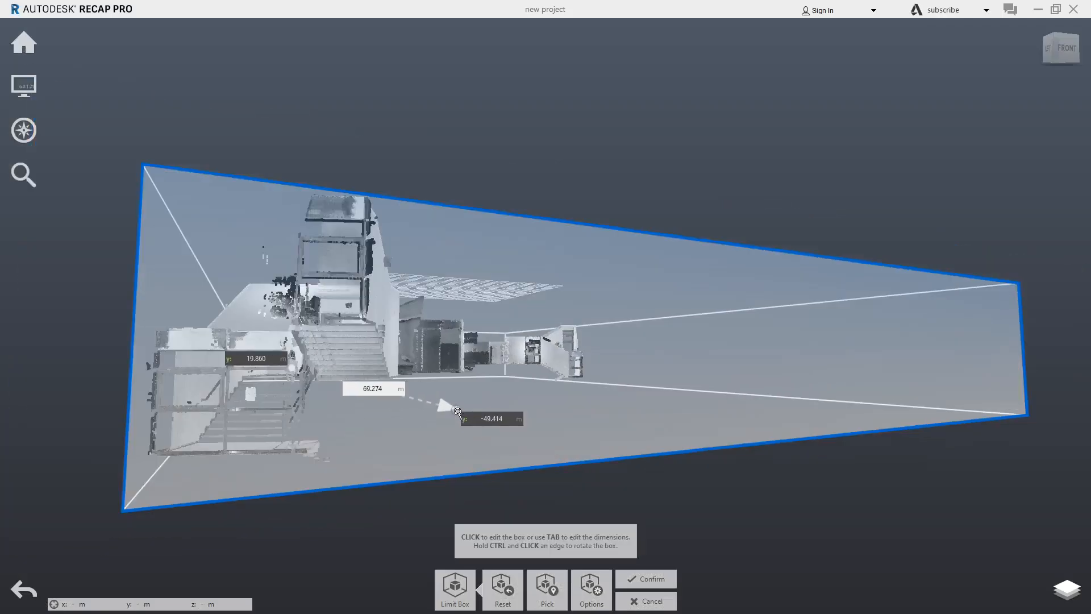
scroll(457, 410, "down", 3)
right_click_drag(456, 410, 506, 432)
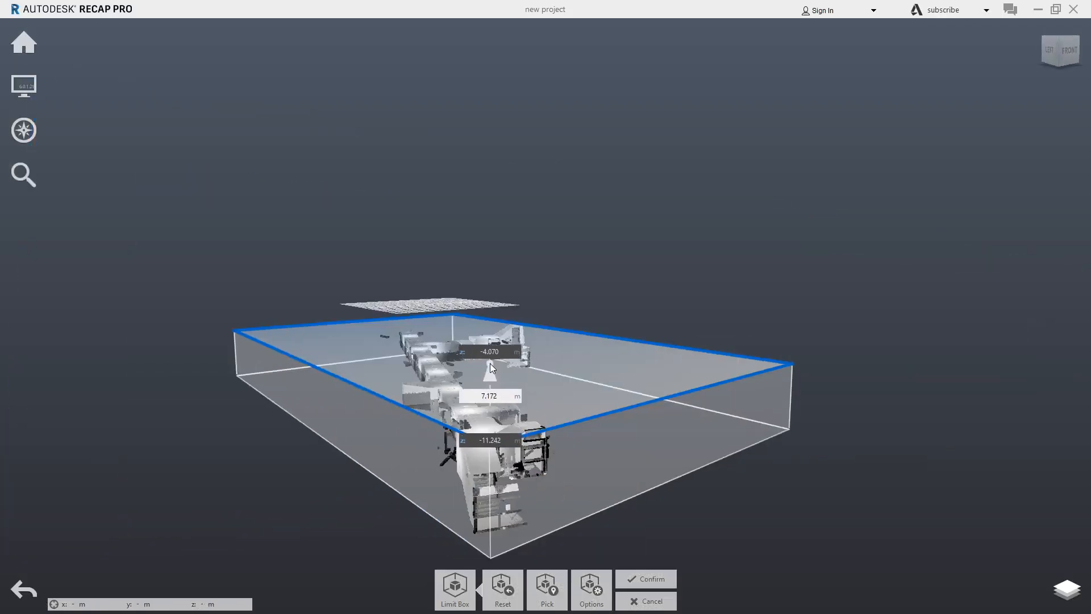
left_click_drag(513, 370, 513, 404)
left_click_drag(530, 513, 531, 514)
- Raise the limit box's bottom face to just below the top face, leaving a thin horizontal slice, and confirm it
right_click_drag(467, 515, 510, 485)
left_click_drag(437, 528, 439, 497)
right_click_drag(533, 449, 557, 404)
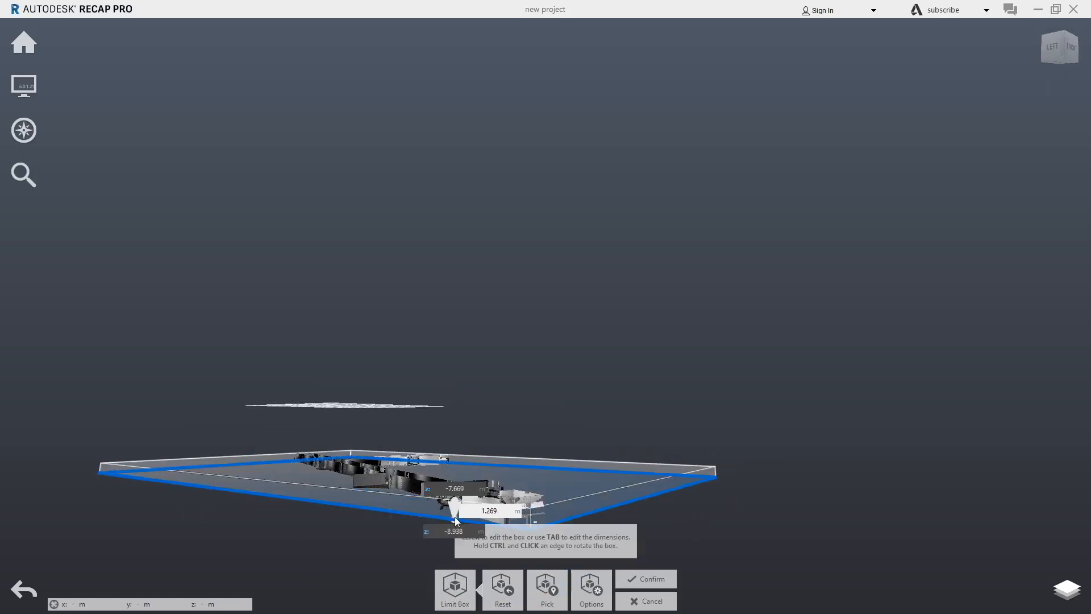
left_click_drag(448, 521, 450, 503)
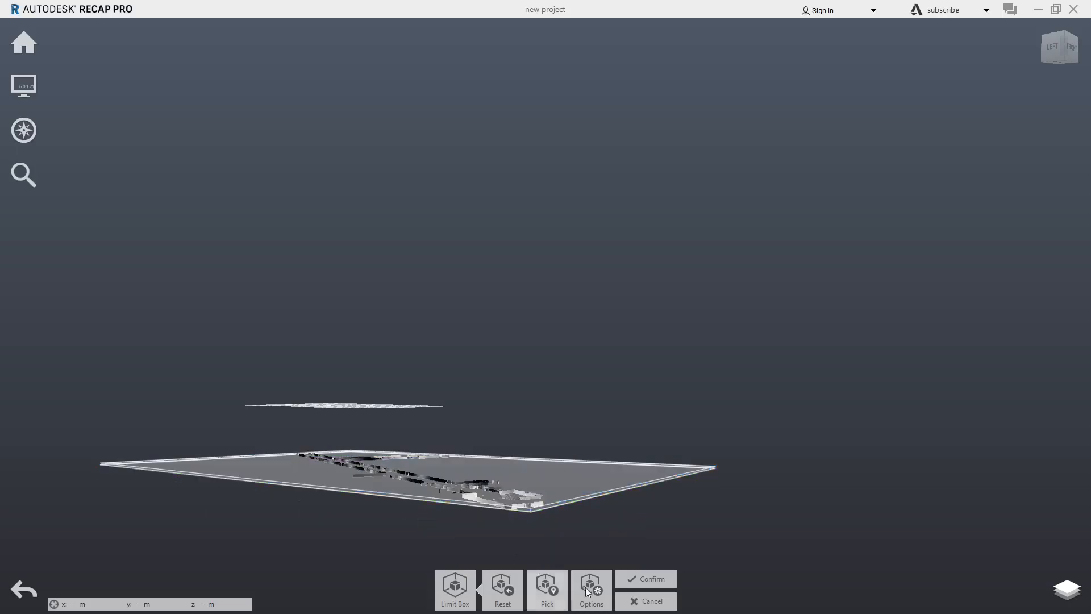
left_click(652, 578)
- Show the wall slice in the top view with perspective turned off, close up on the corridor wall
left_click_drag(470, 457, 457, 494)
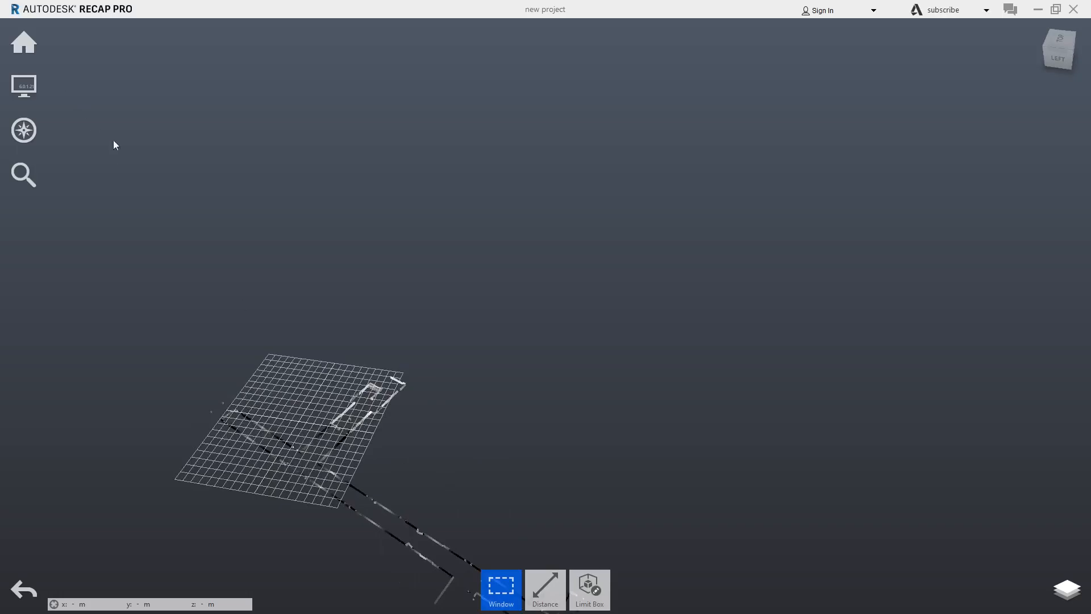
left_click(1059, 41)
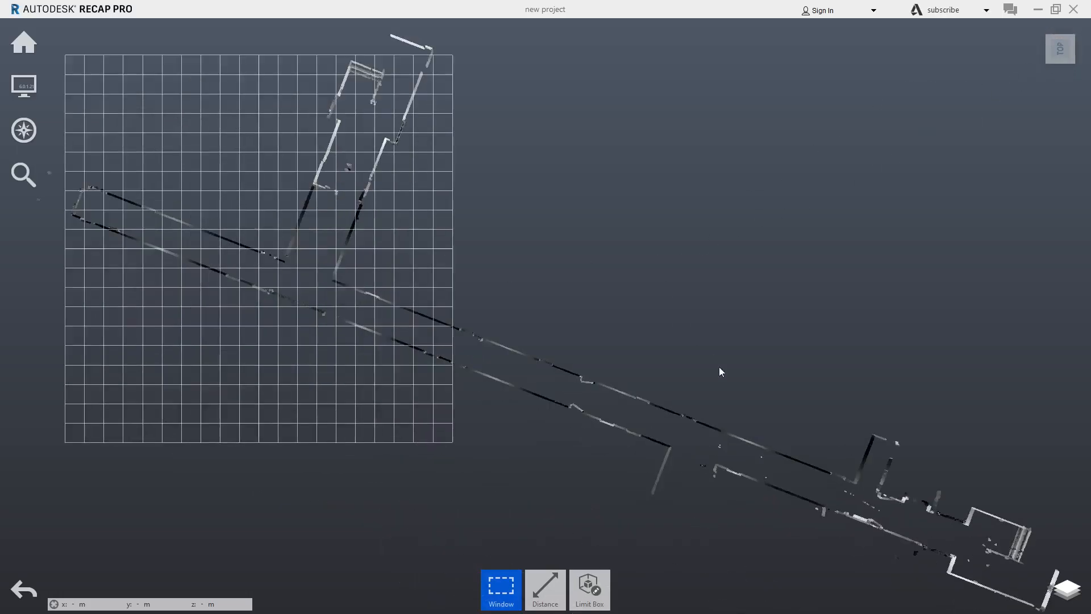
mouse_move(33, 84)
mouse_move(177, 85)
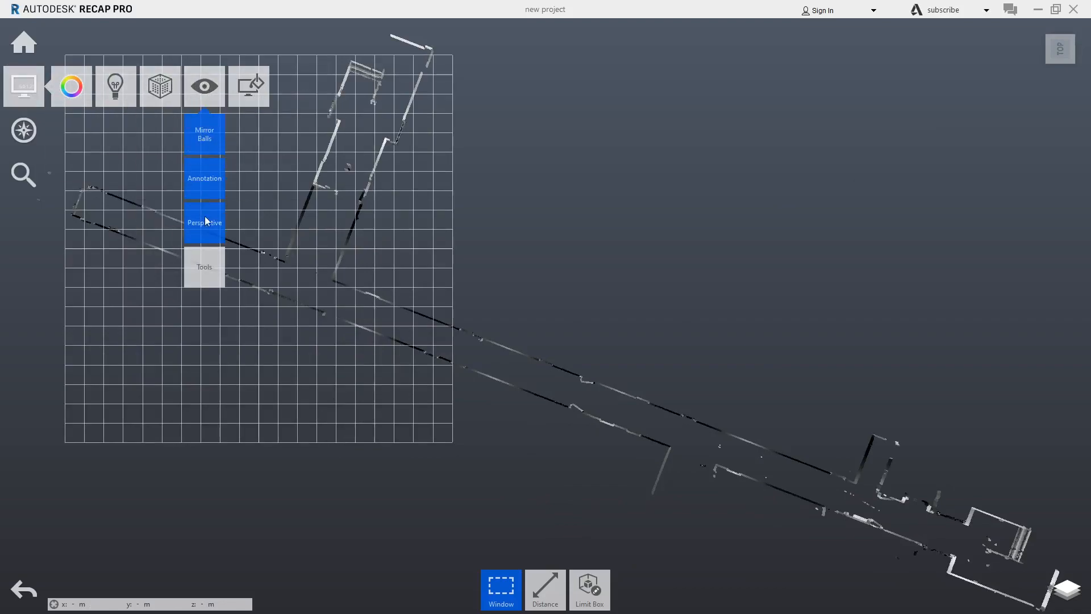
left_click(206, 223)
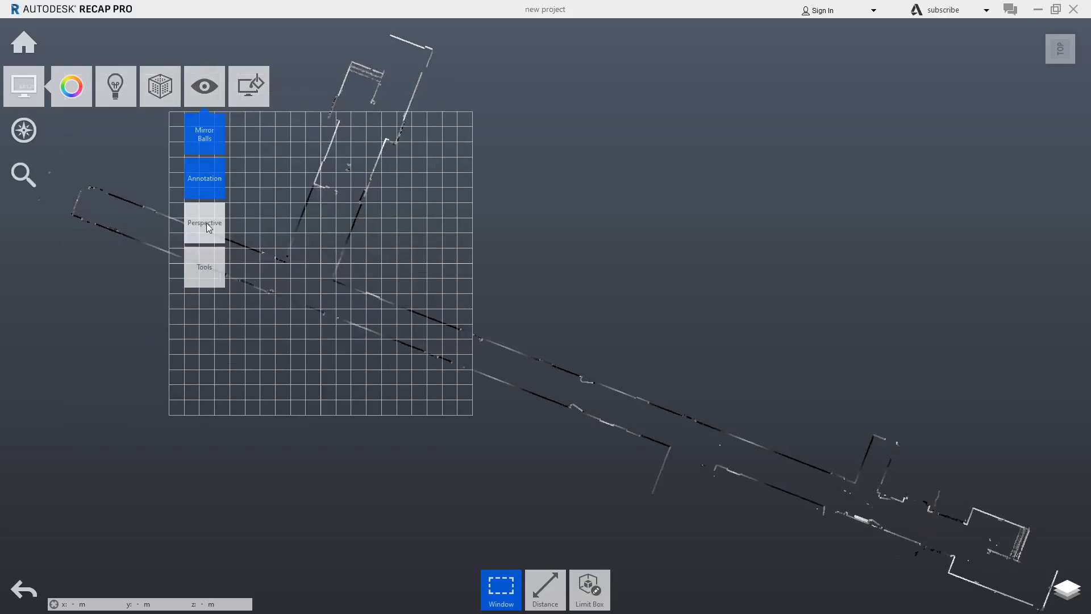
scroll(562, 371, "up", 5)
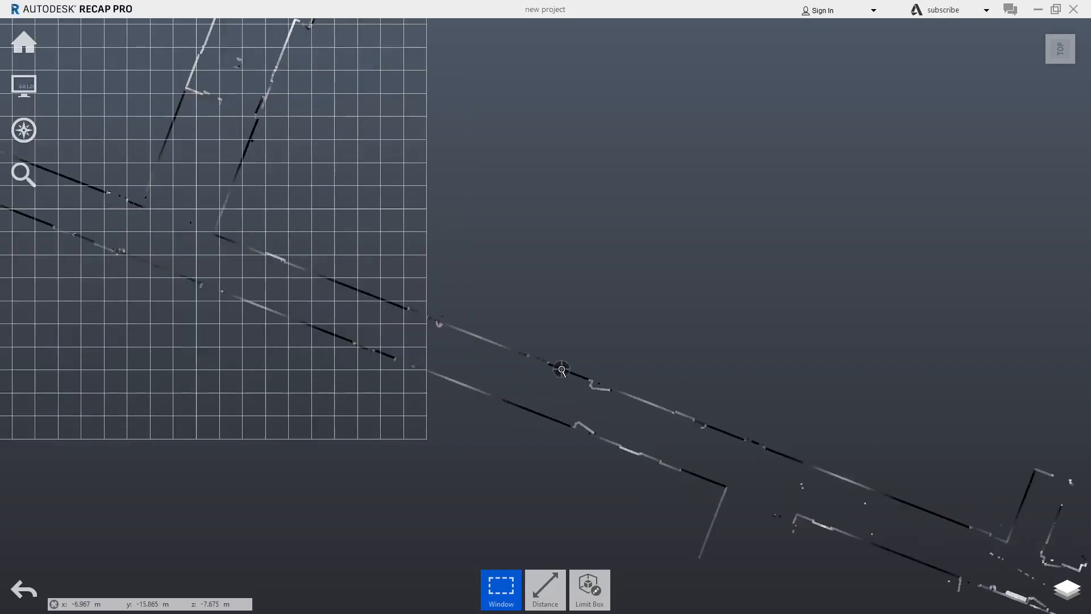
scroll(561, 371, "up", 4)
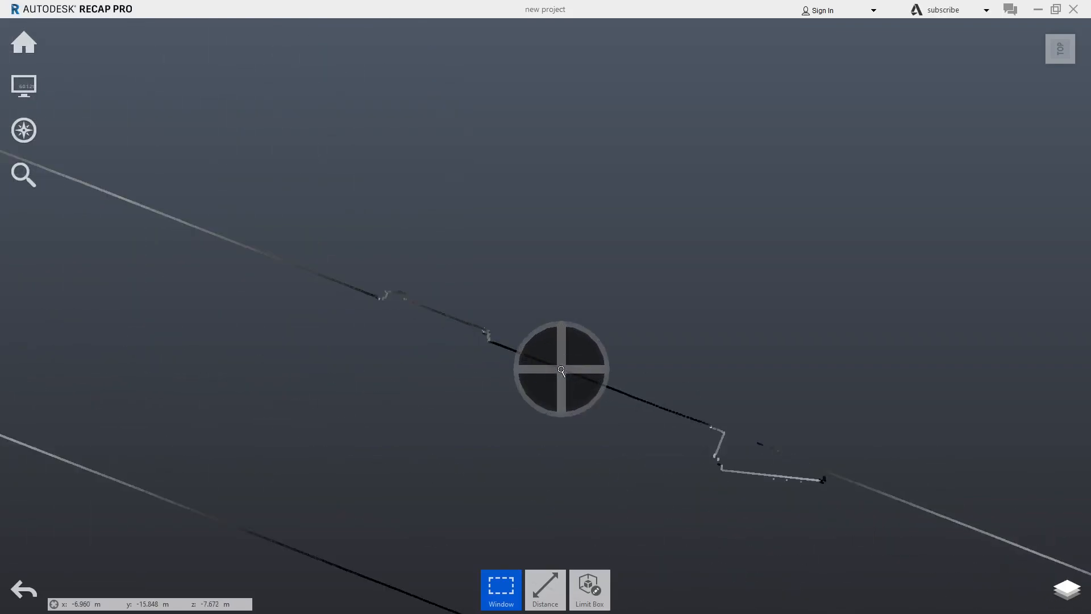
scroll(627, 394, "up", 5)
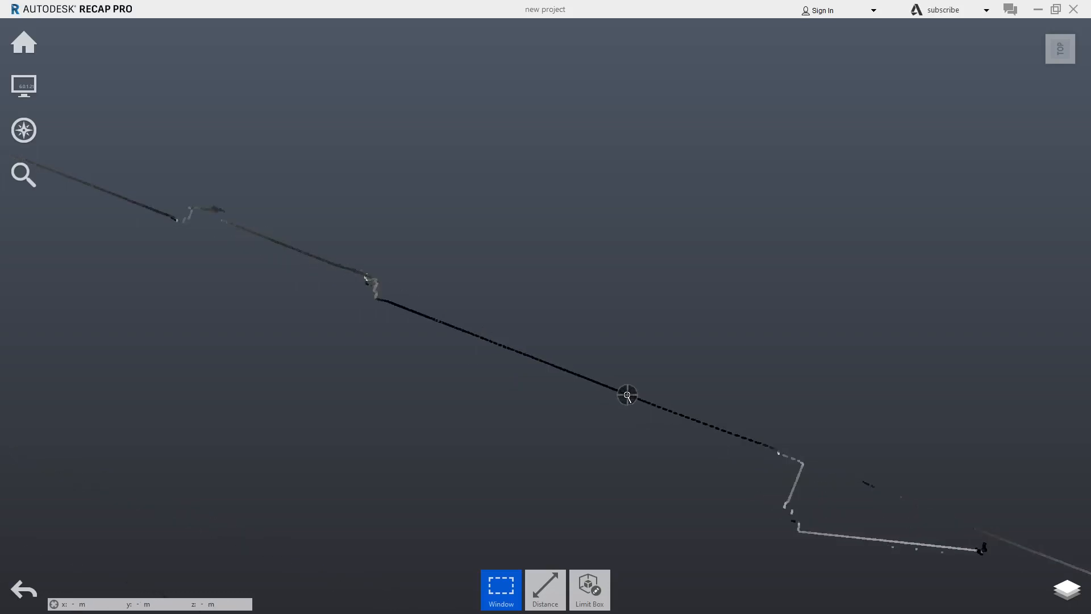
- Examine the scan points along the corridor wall slice close up, and then view the whole slice at an angle
scroll(627, 395, "up", 2)
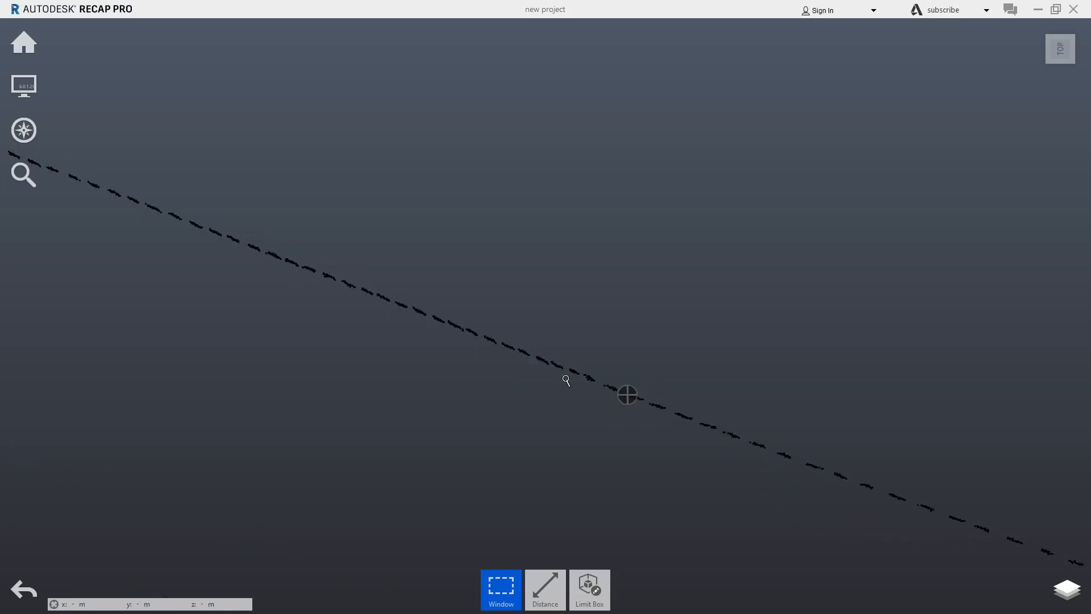
scroll(560, 366, "up", 5)
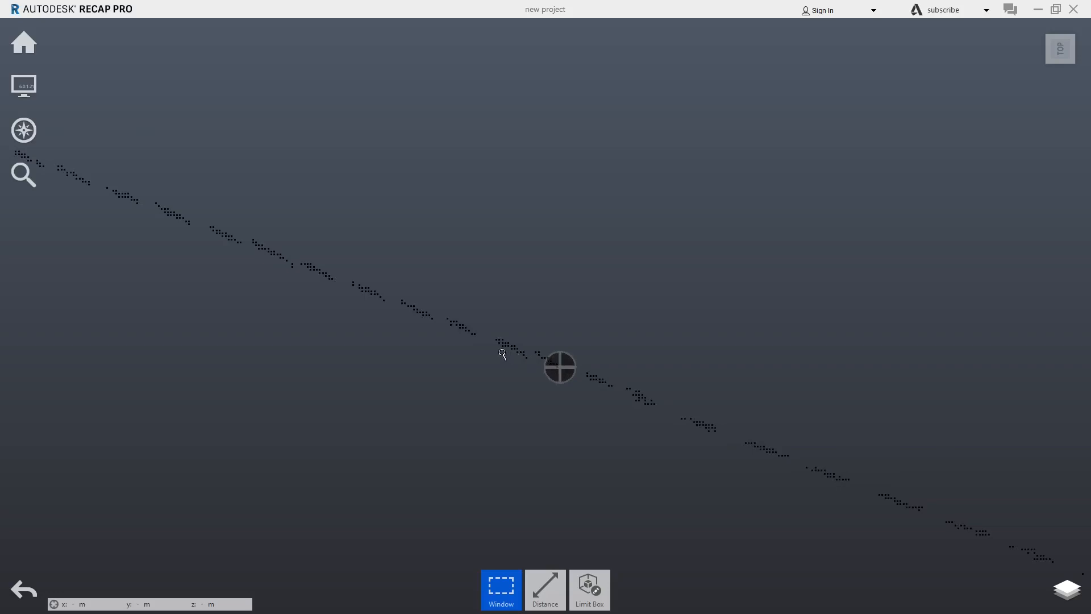
scroll(670, 401, "down", 4)
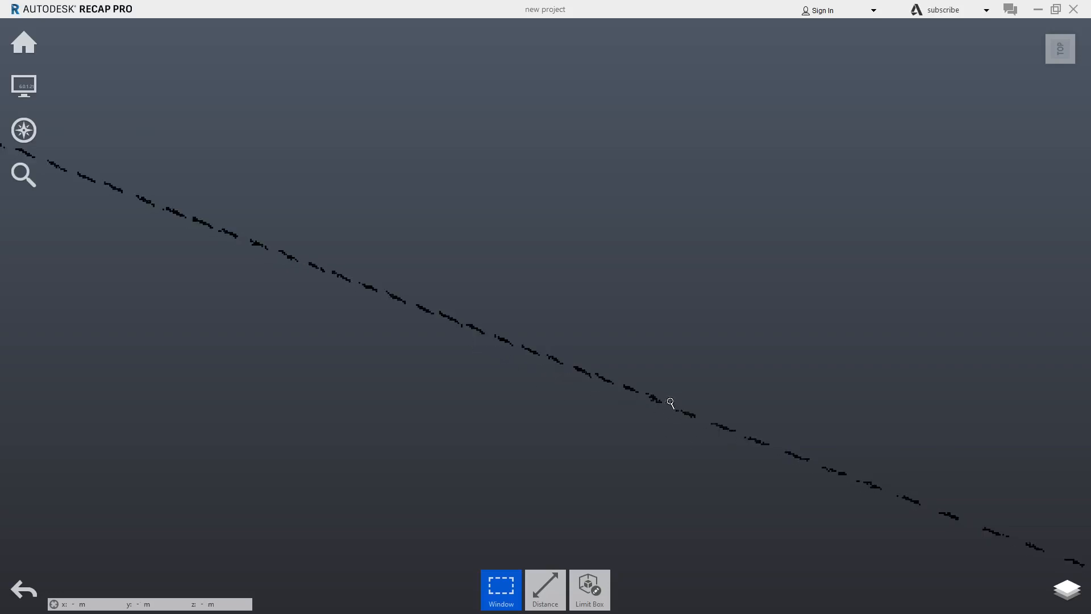
scroll(670, 408, "down", 6)
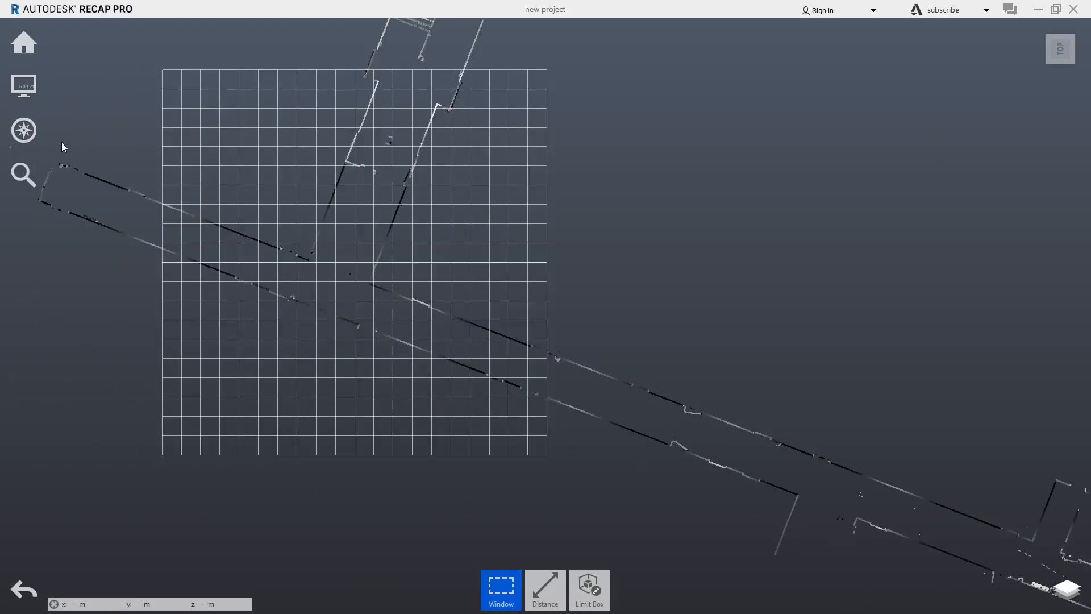
right_click_drag(548, 458, 590, 272)
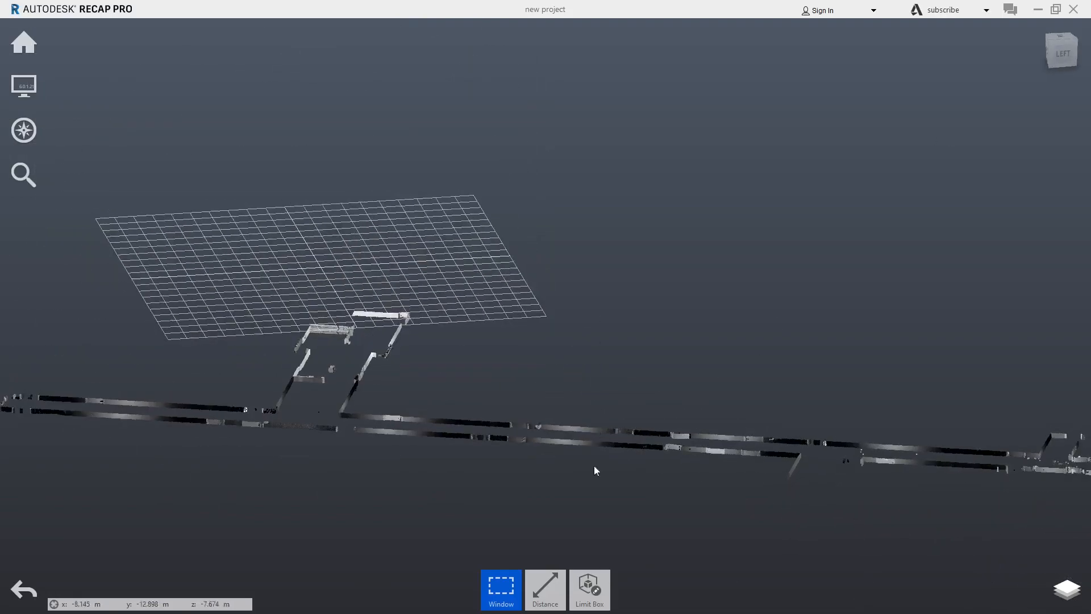
- Try shifting the limit box slice to a different height and inspect the corridor wall points close up from above
mouse_move(592, 588)
left_click(591, 544)
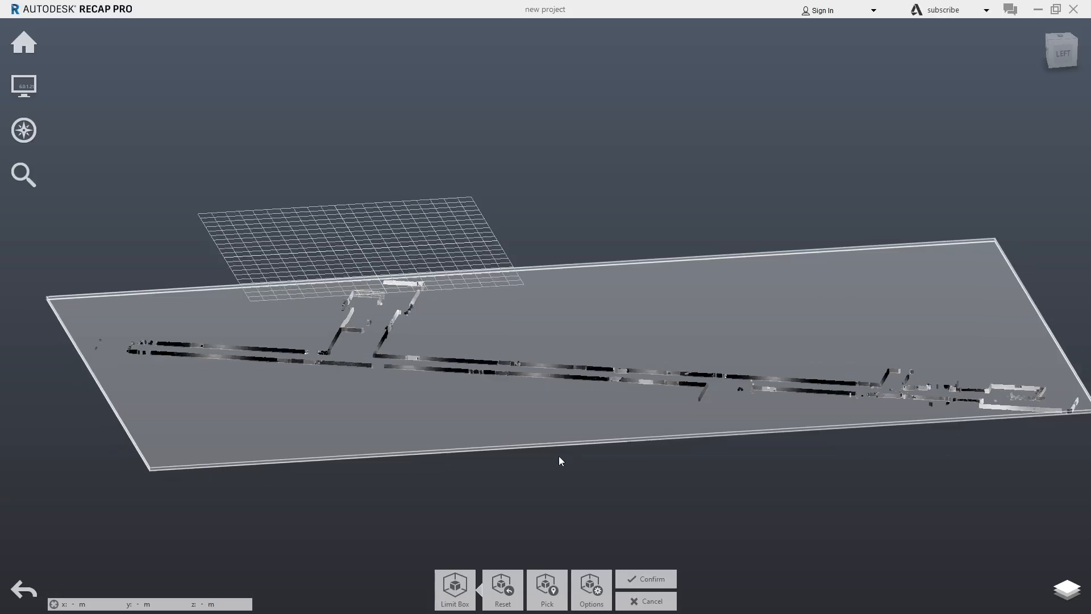
left_click_drag(533, 332, 529, 368)
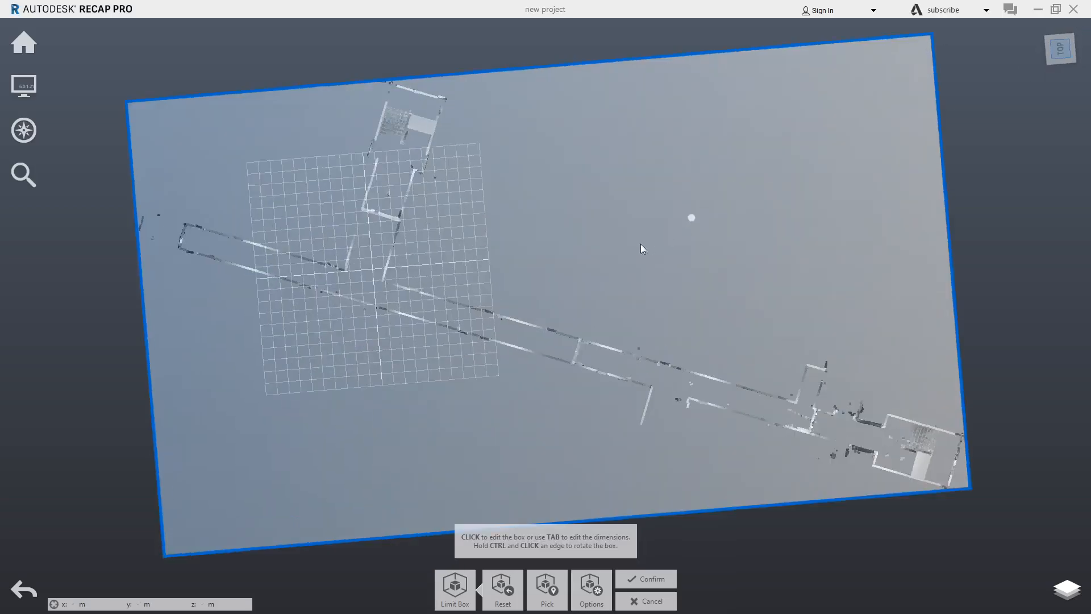
scroll(495, 336, "up", 10)
scroll(499, 352, "up", 10)
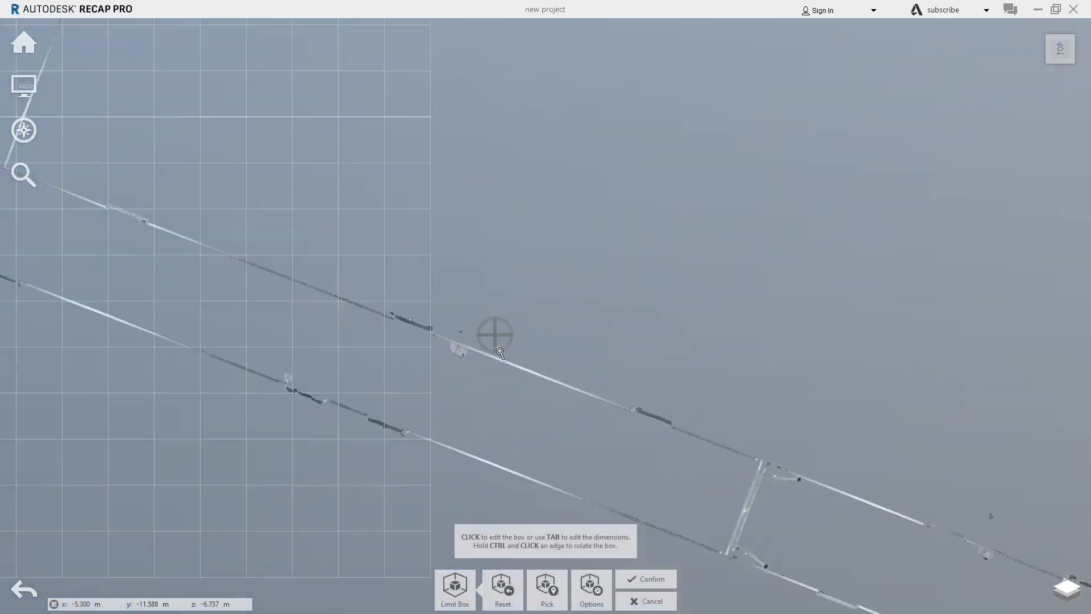
scroll(492, 375, "up", 10)
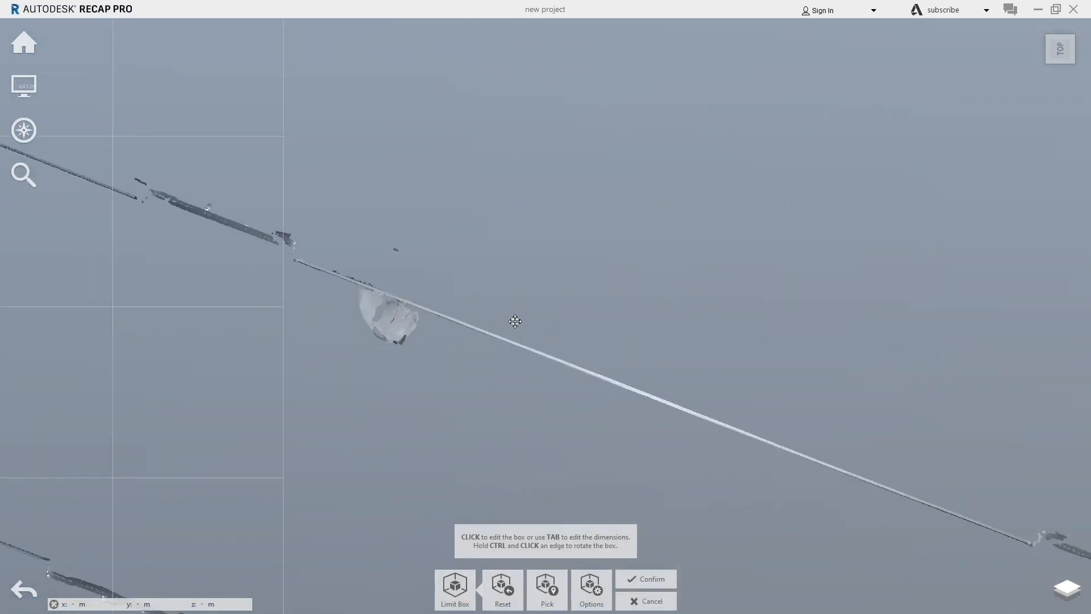
scroll(495, 355, "up", 5)
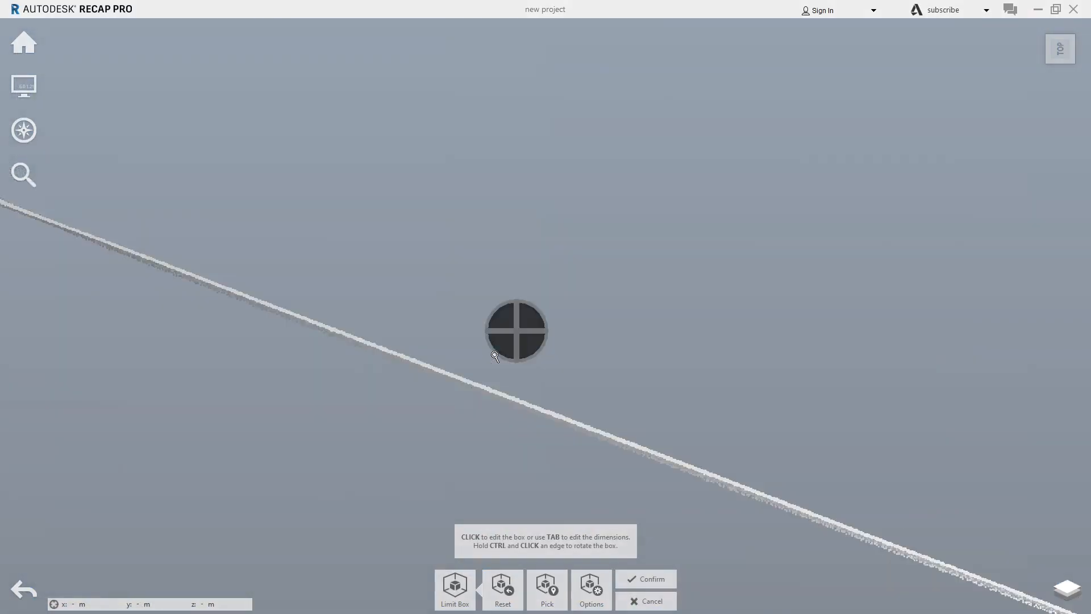
scroll(491, 392, "up", 5)
scroll(504, 392, "up", 3)
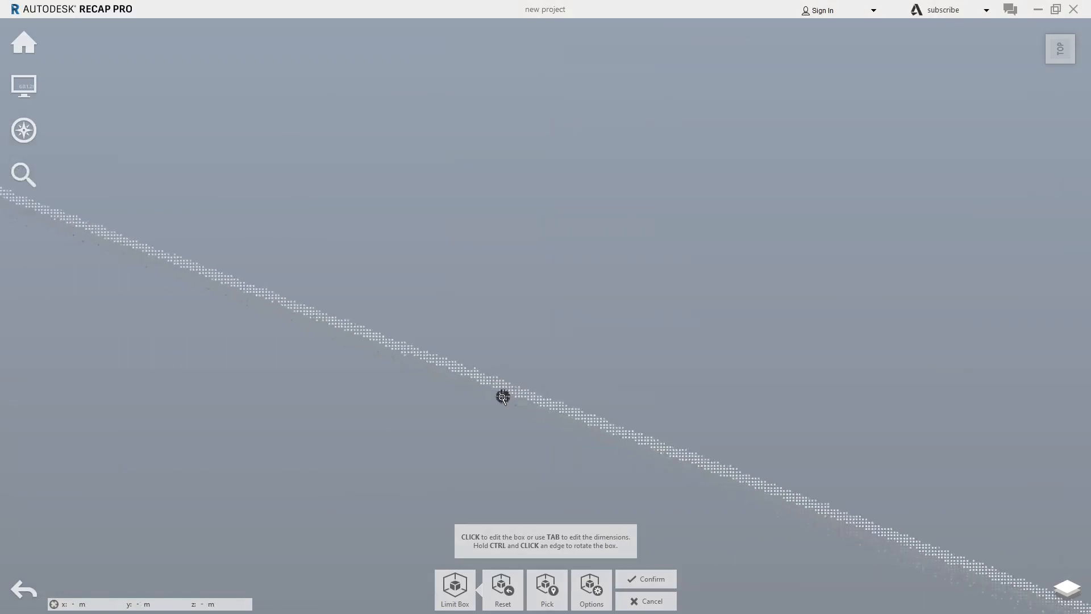
scroll(508, 395, "up", 2)
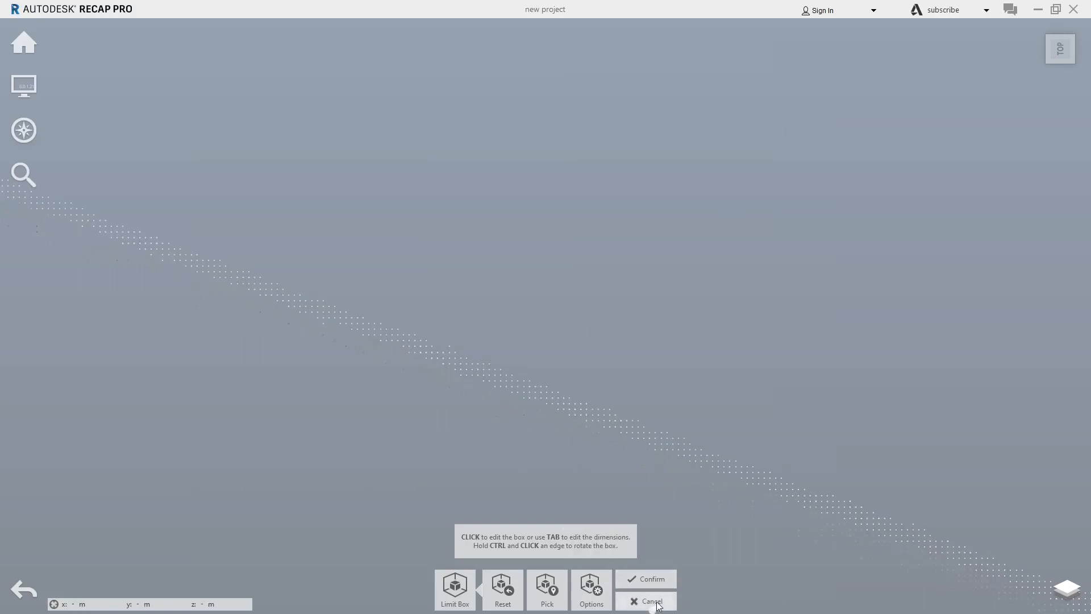
left_click(504, 588)
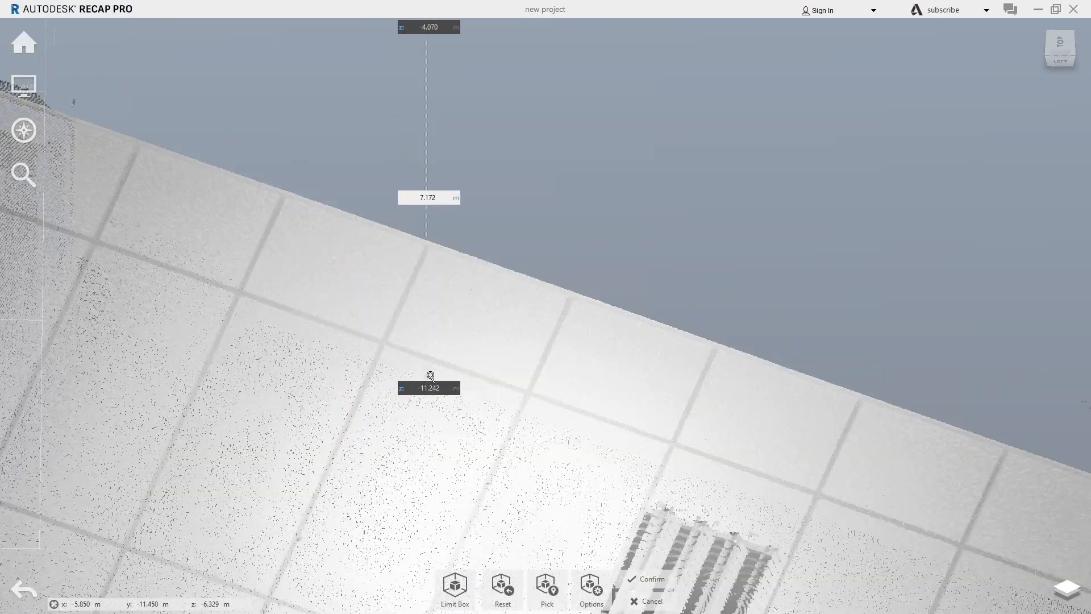
scroll(429, 378, "down", 3)
left_click(436, 392)
right_click(397, 330)
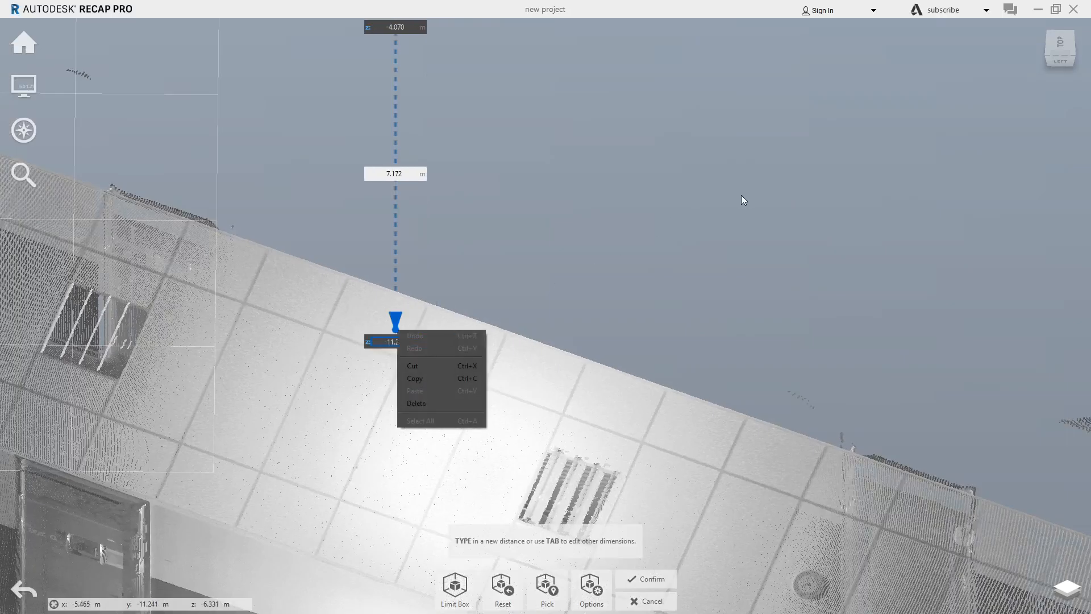
left_click(682, 208)
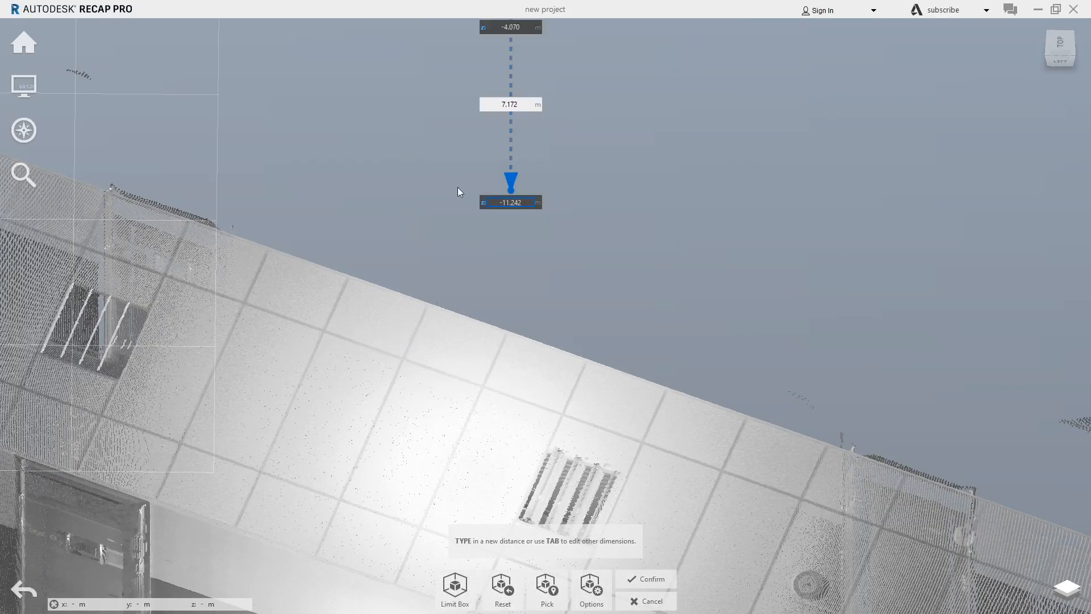
left_click(645, 601)
left_click_drag(462, 461, 316, 353)
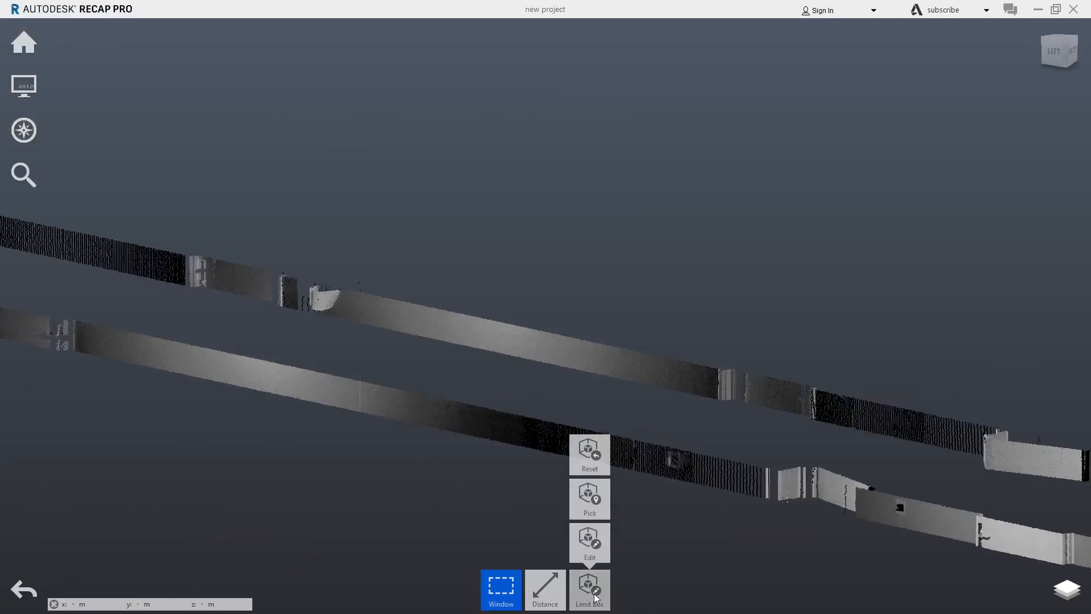
left_click(589, 540)
left_click(642, 601)
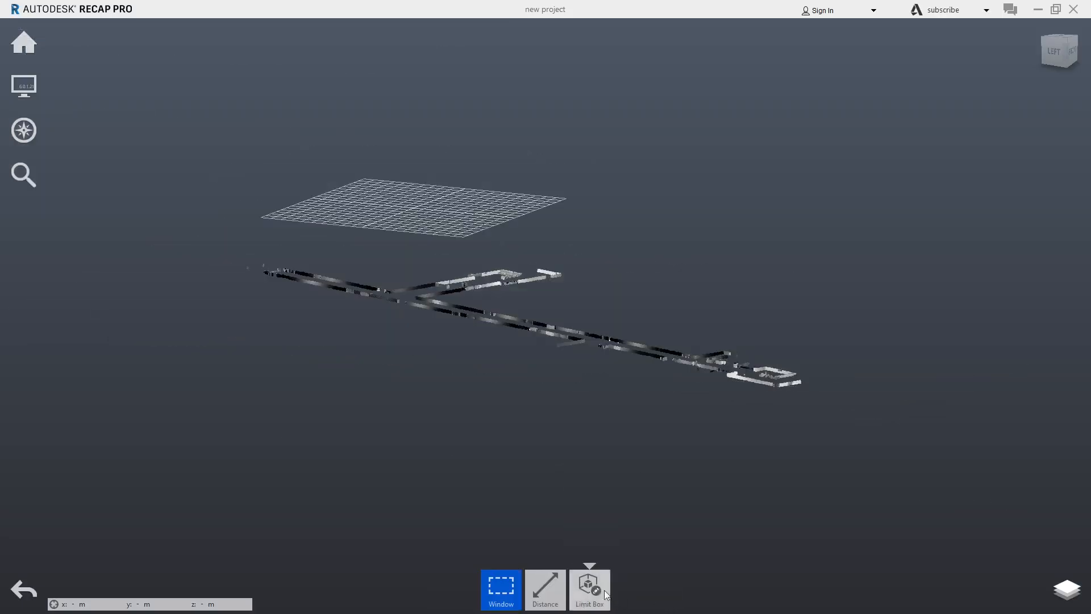
- Reset the limit box to restore the full scan and show the corridor ceiling closer from above
mouse_move(594, 591)
left_click(588, 466)
left_click_drag(619, 419, 561, 432)
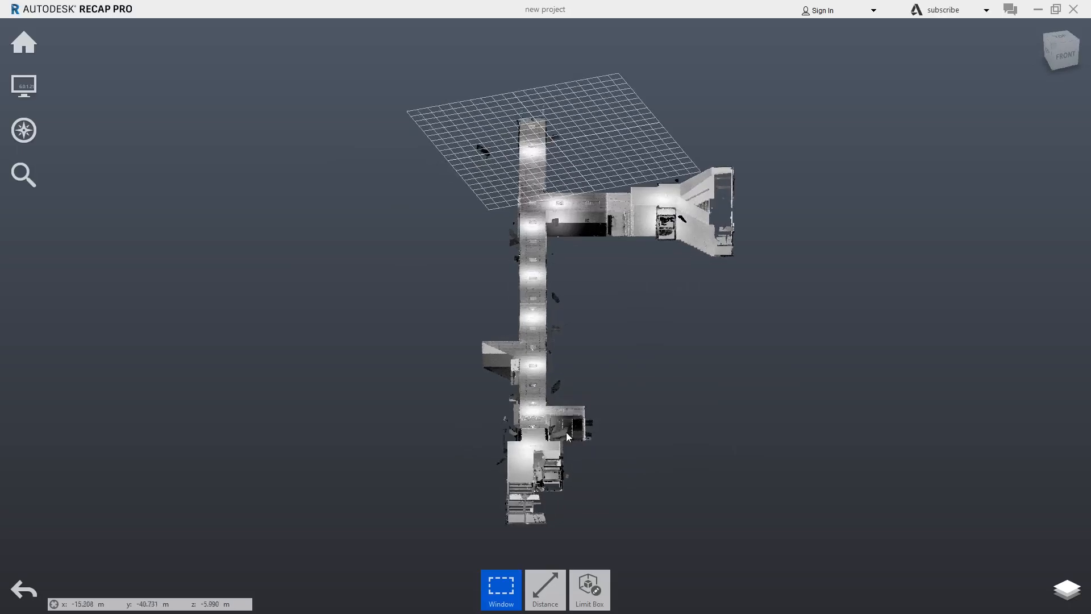
left_click_drag(631, 441, 527, 328)
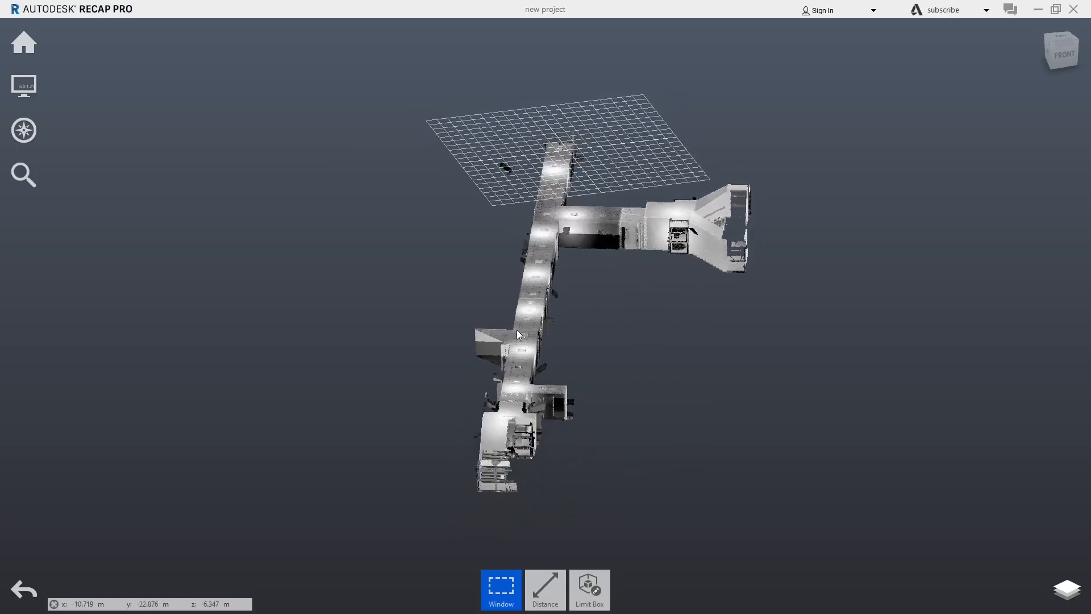
scroll(534, 390, "up", 3)
scroll(534, 390, "up", 3)
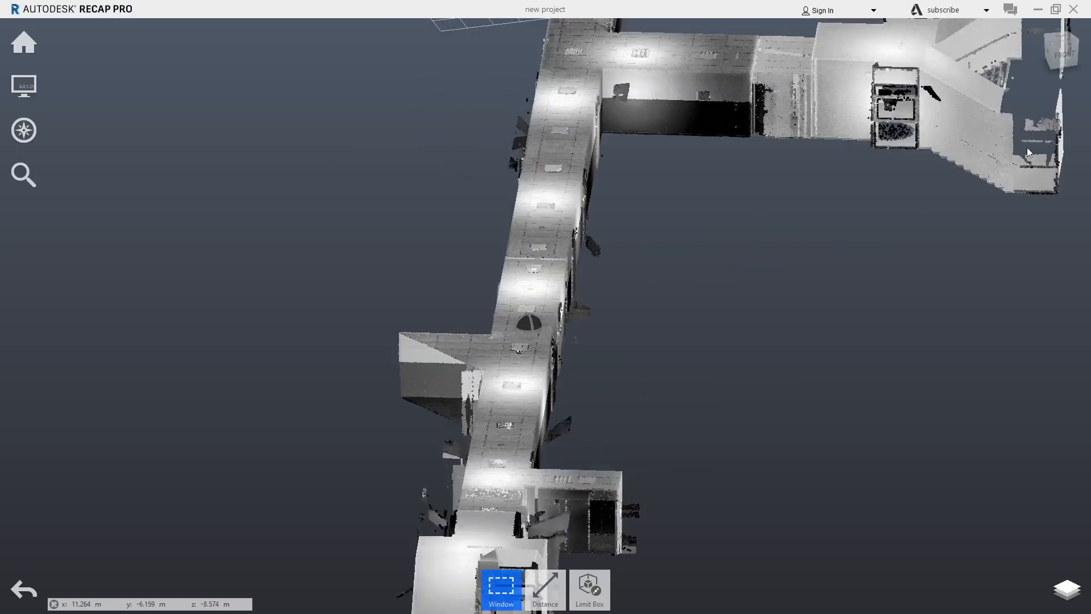
- Create a new scan region in the project navigator and name it plafonds
left_click(1066, 591)
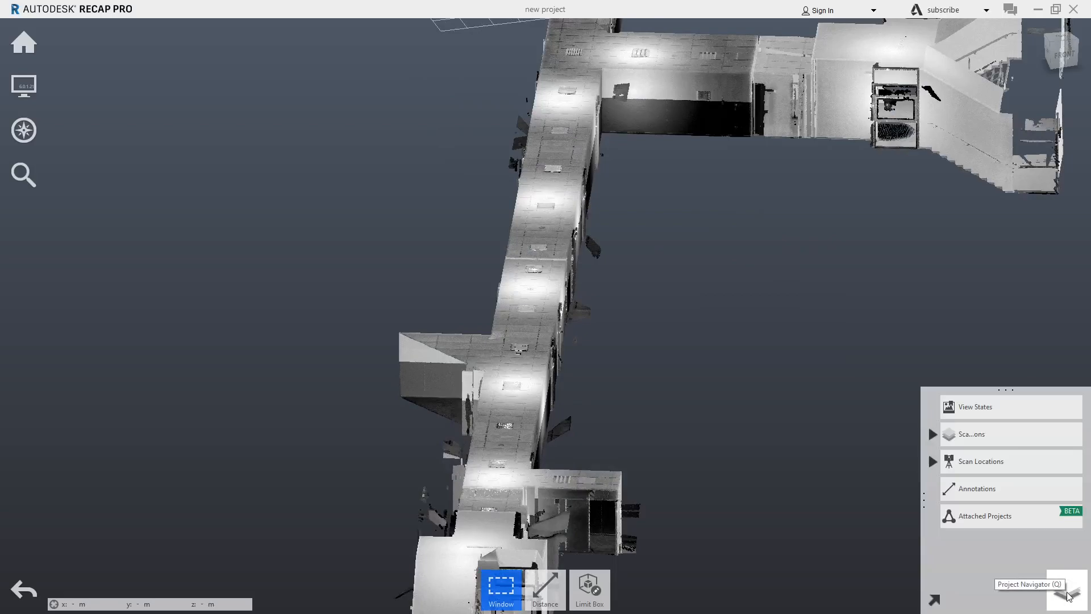
mouse_move(983, 440)
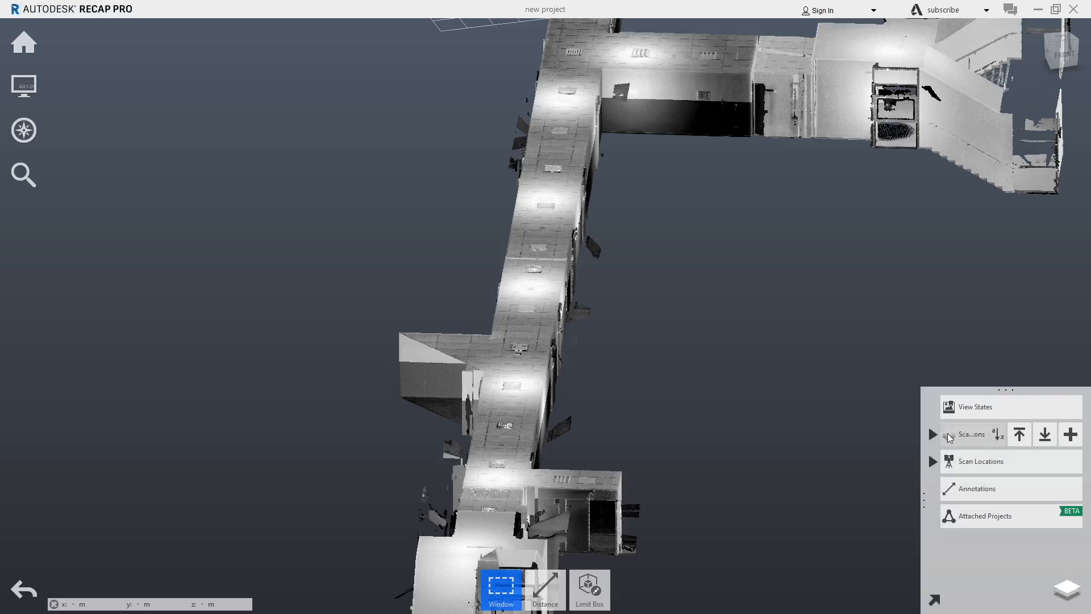
left_click(1070, 436)
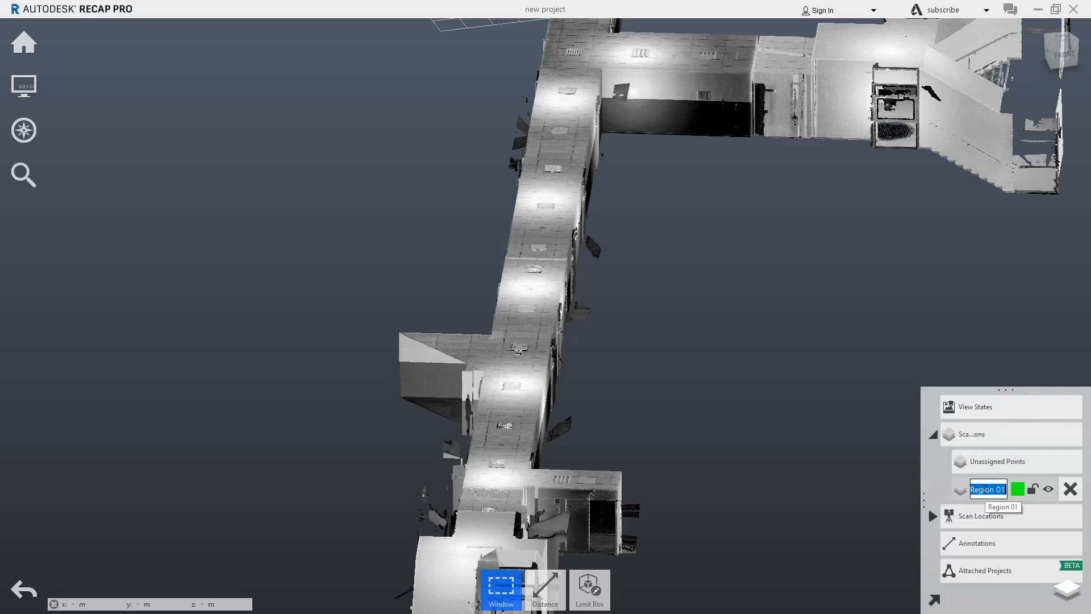
type("plafonds")
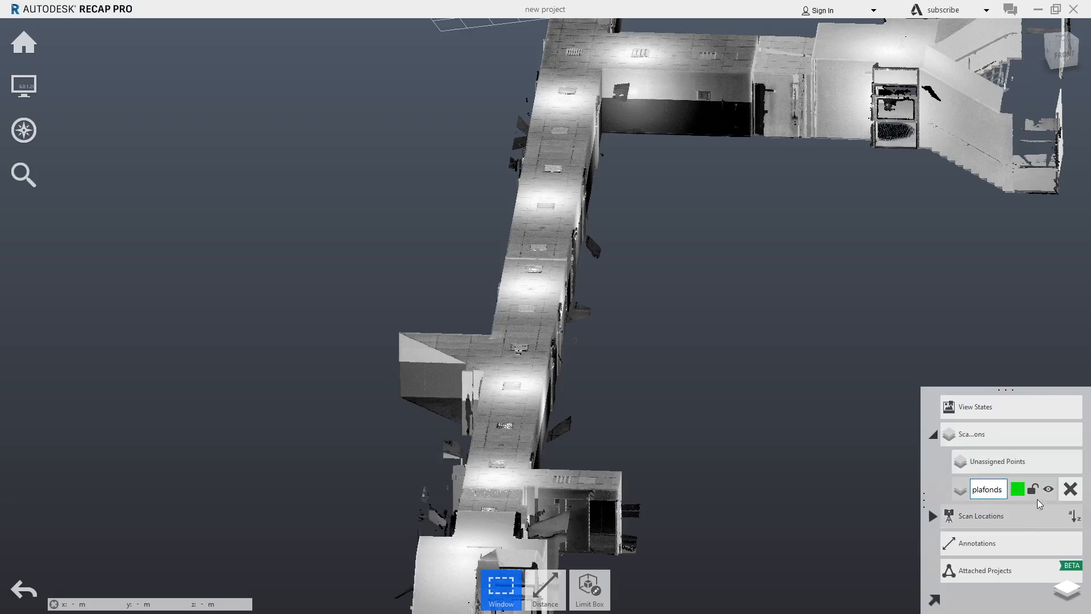
left_click(623, 354)
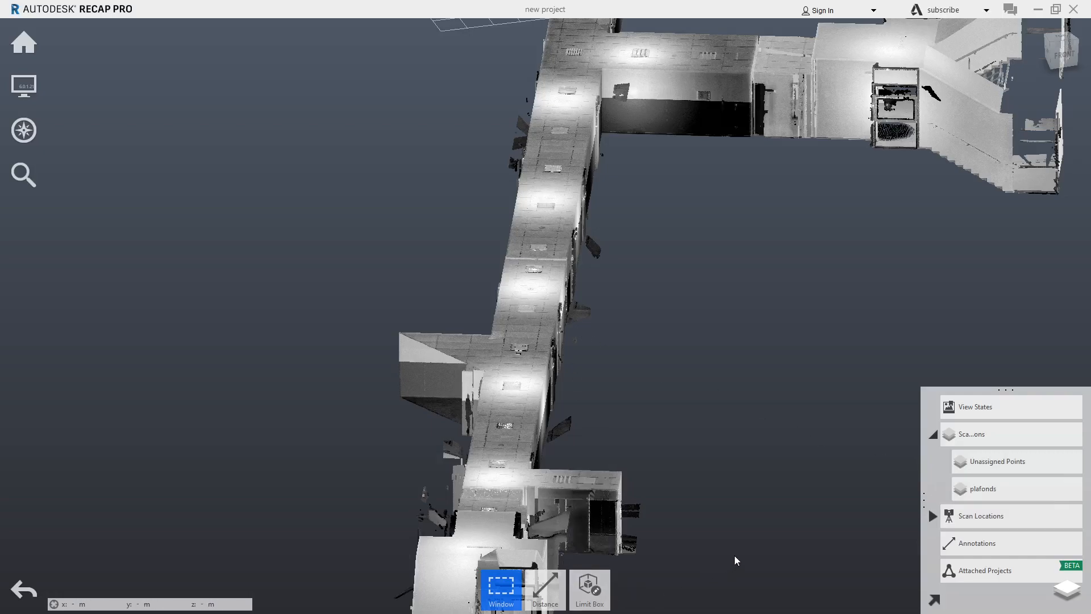
mouse_move(965, 494)
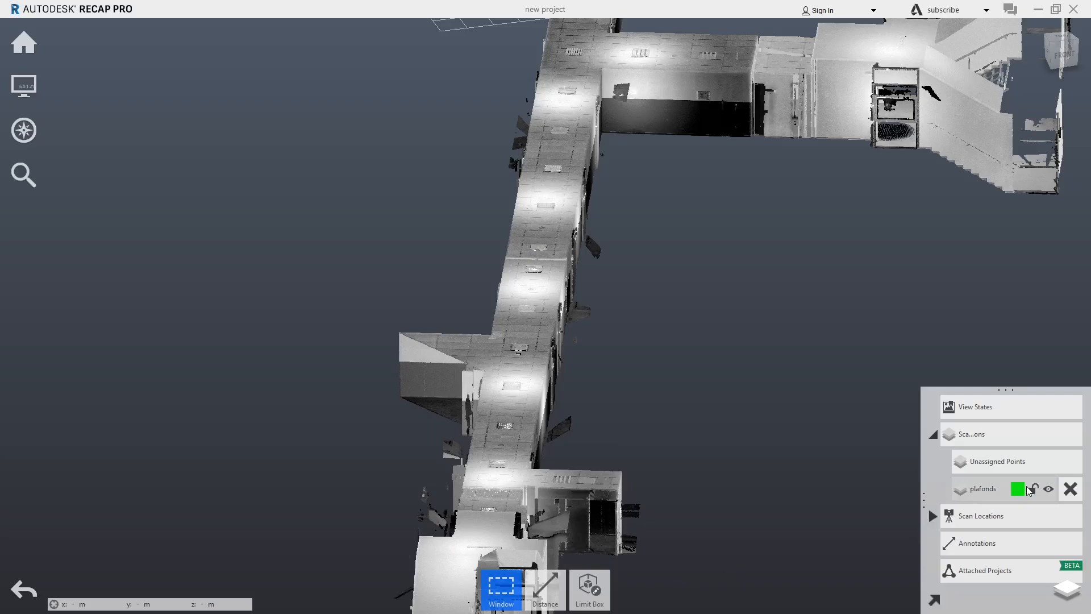
double_click(978, 489)
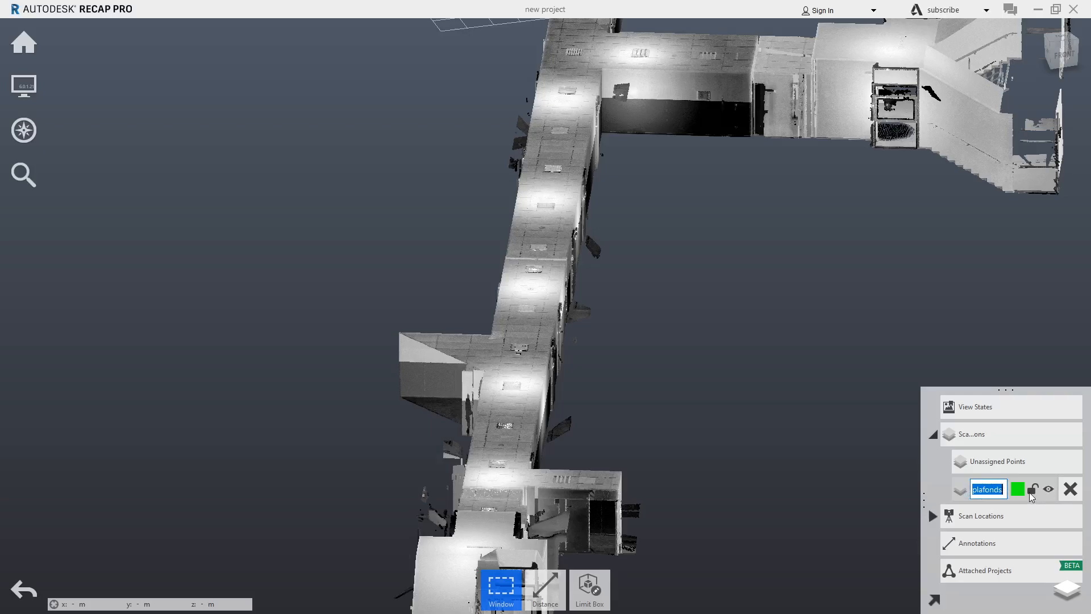
left_click(947, 488)
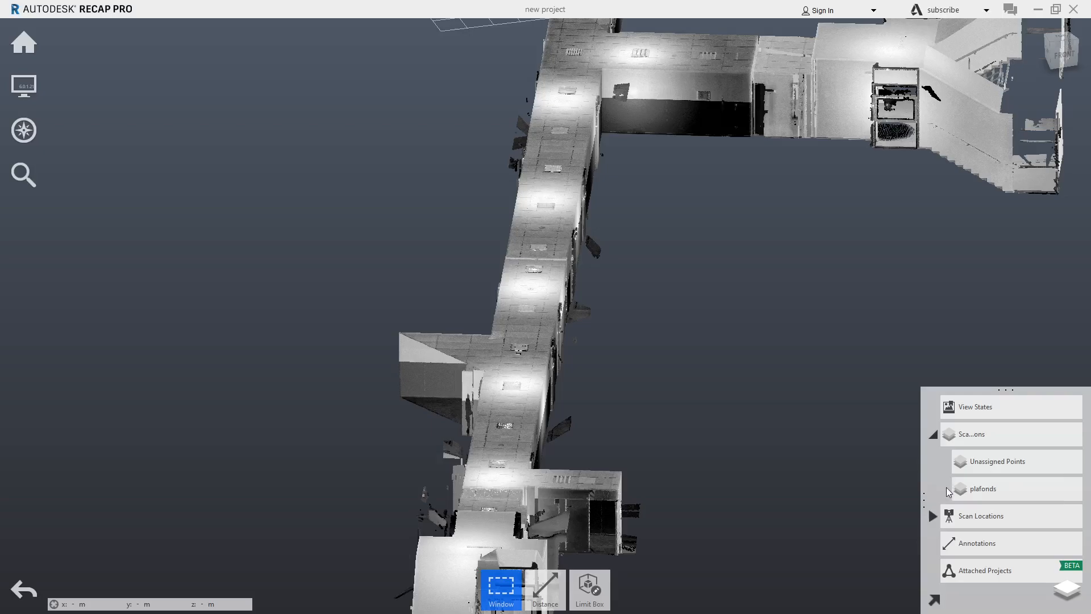
- Select the corridor ceiling points with the Plane selection at a 50 mm plane depth, defined by three points on the ceiling
left_click(513, 588)
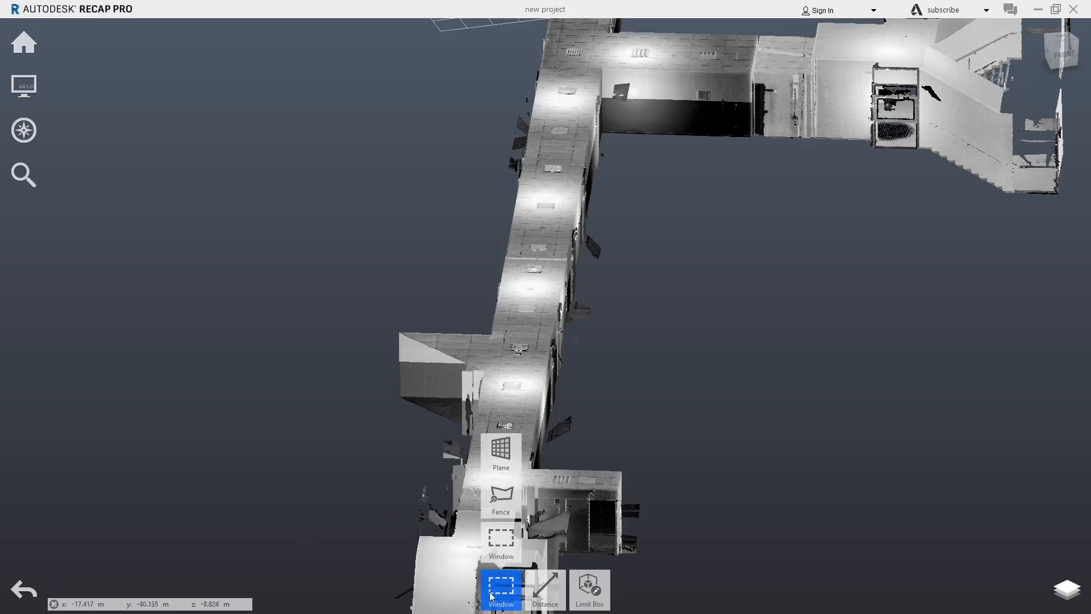
left_click(495, 449)
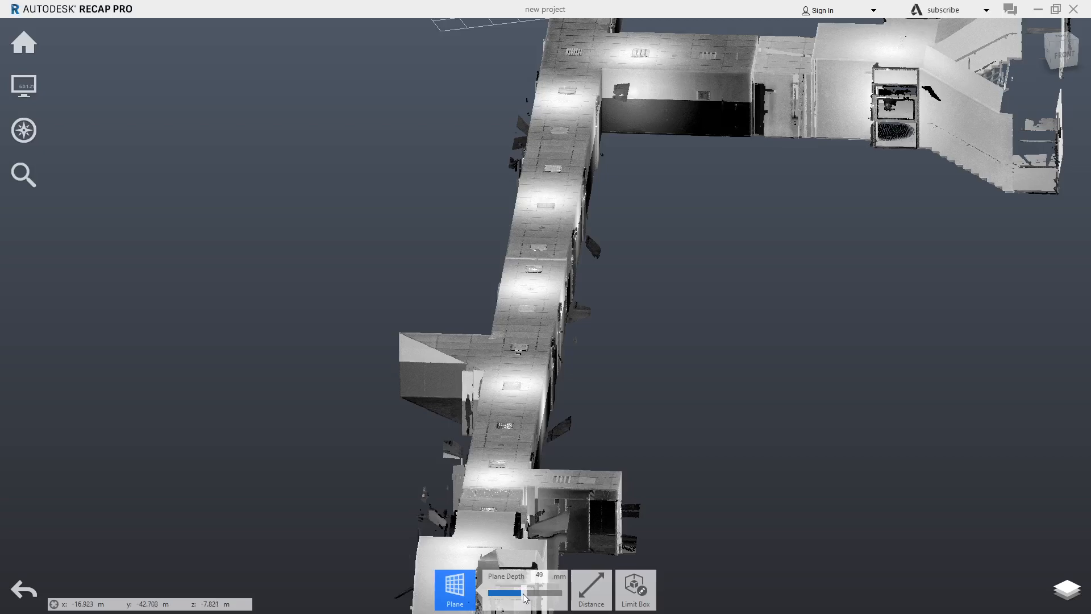
left_click(591, 589)
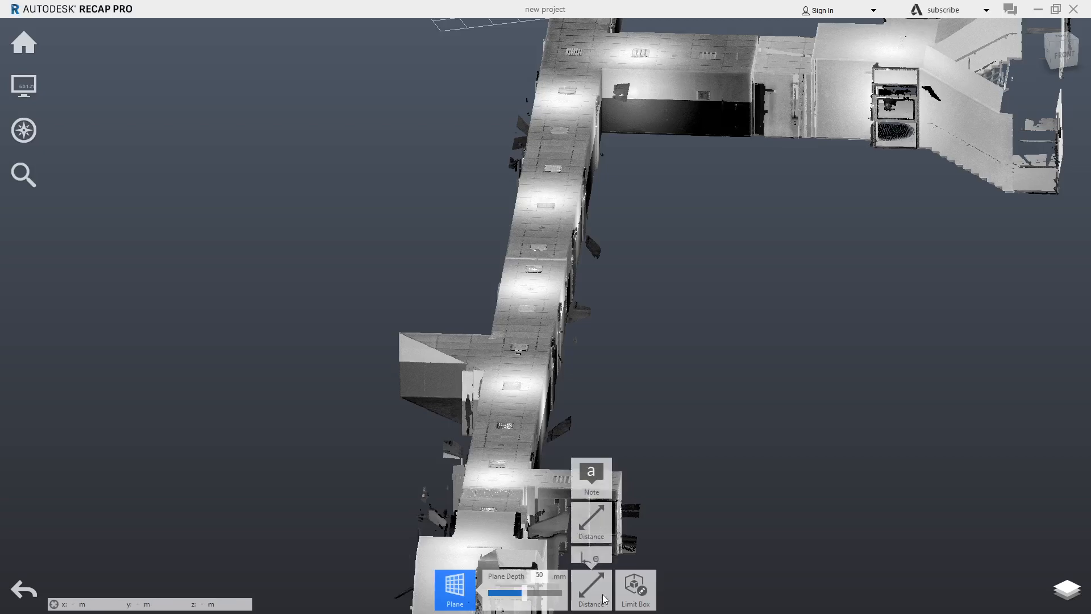
left_click(530, 201)
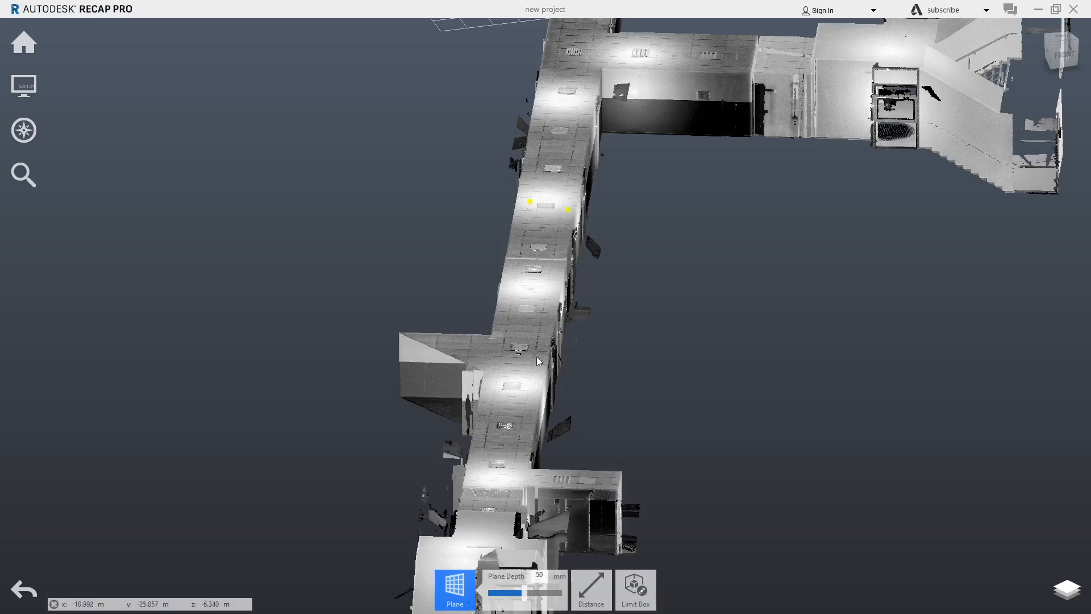
left_click(492, 434)
left_click(602, 585)
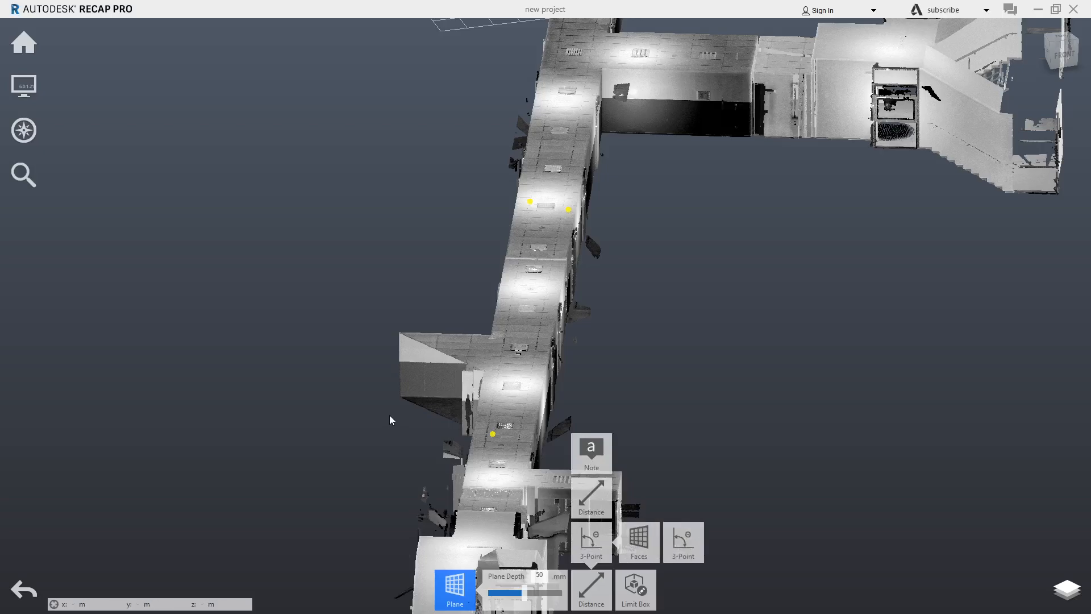
key("Escape")
key("Escape")
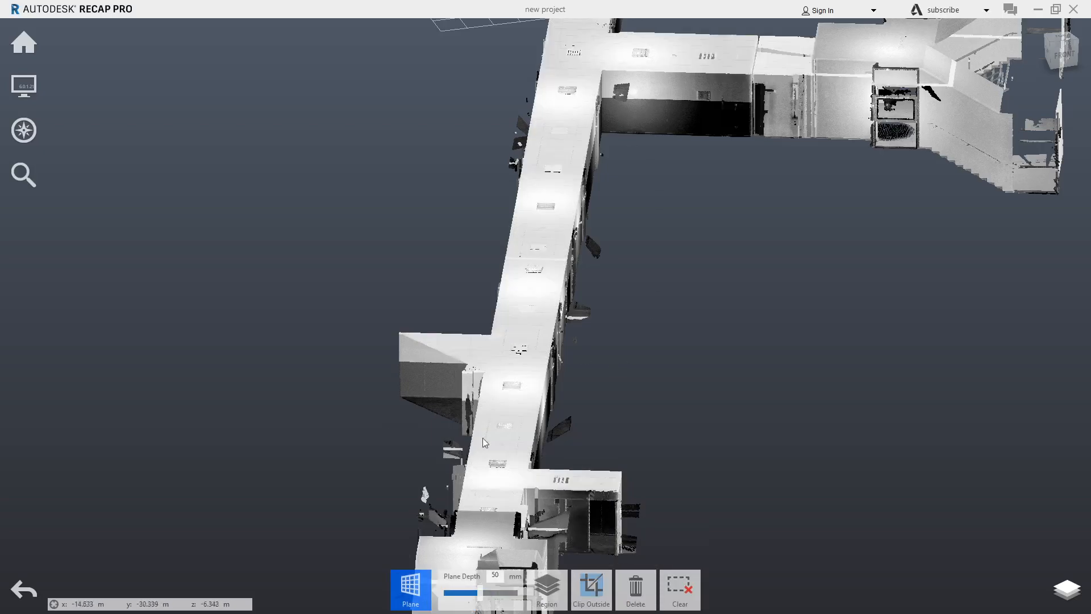
- Move the selected corridor ceiling points into the plafonds region and hide that region in the project navigator
mouse_move(543, 595)
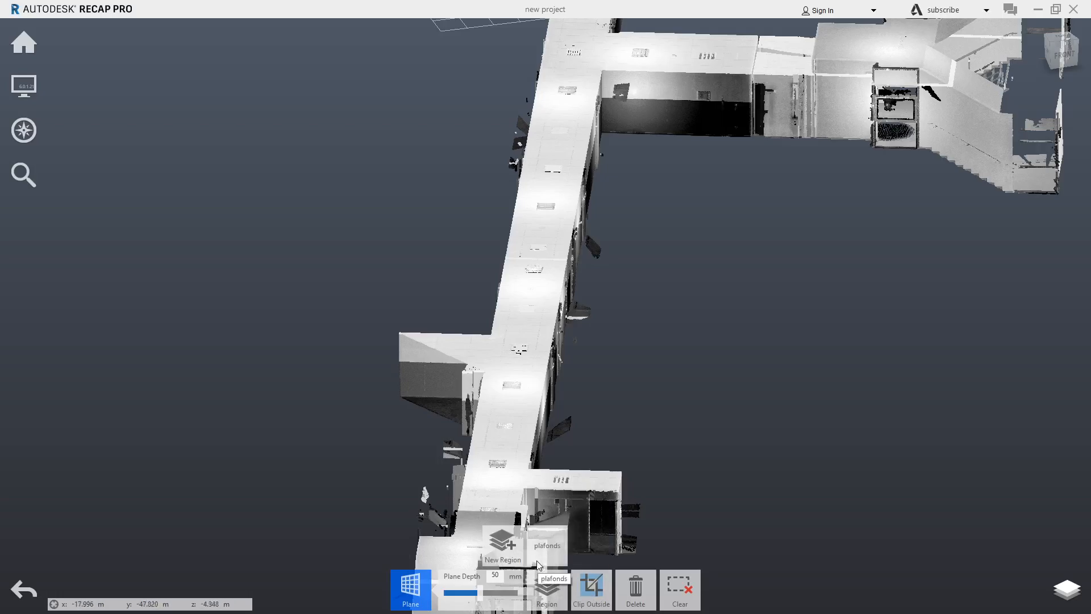
left_click(547, 542)
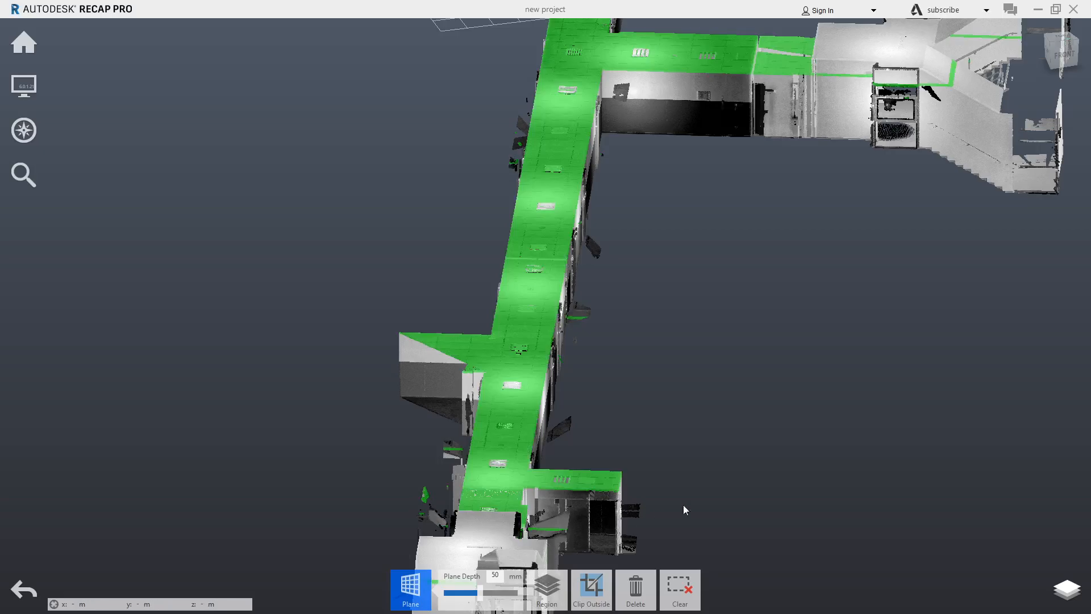
scroll(687, 497, "down", 2)
scroll(687, 494, "down", 3)
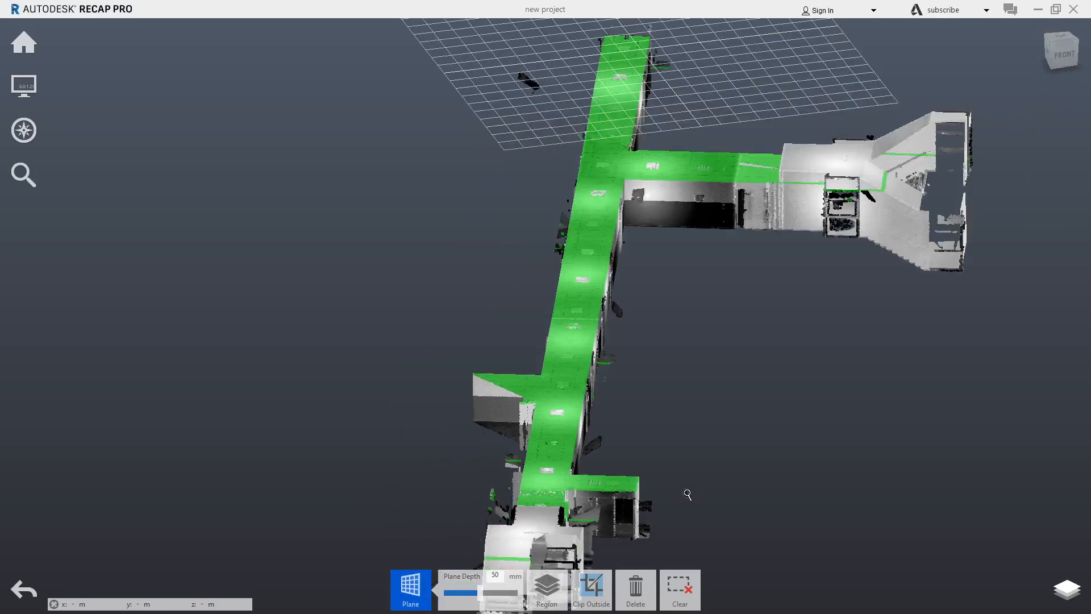
middle_click_drag(704, 397, 700, 380)
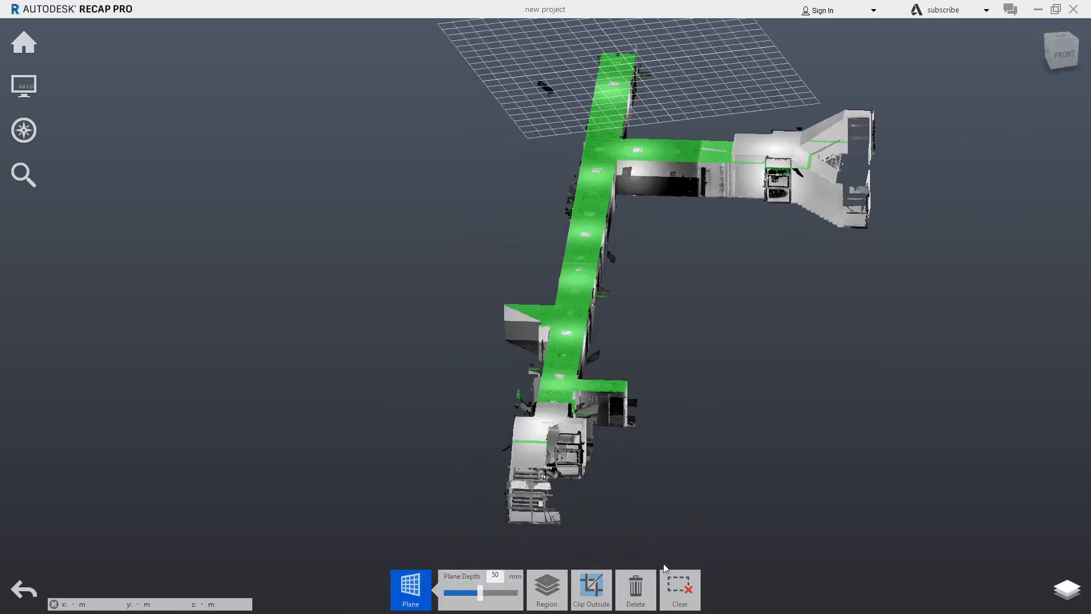
left_click(1061, 591)
mouse_move(992, 490)
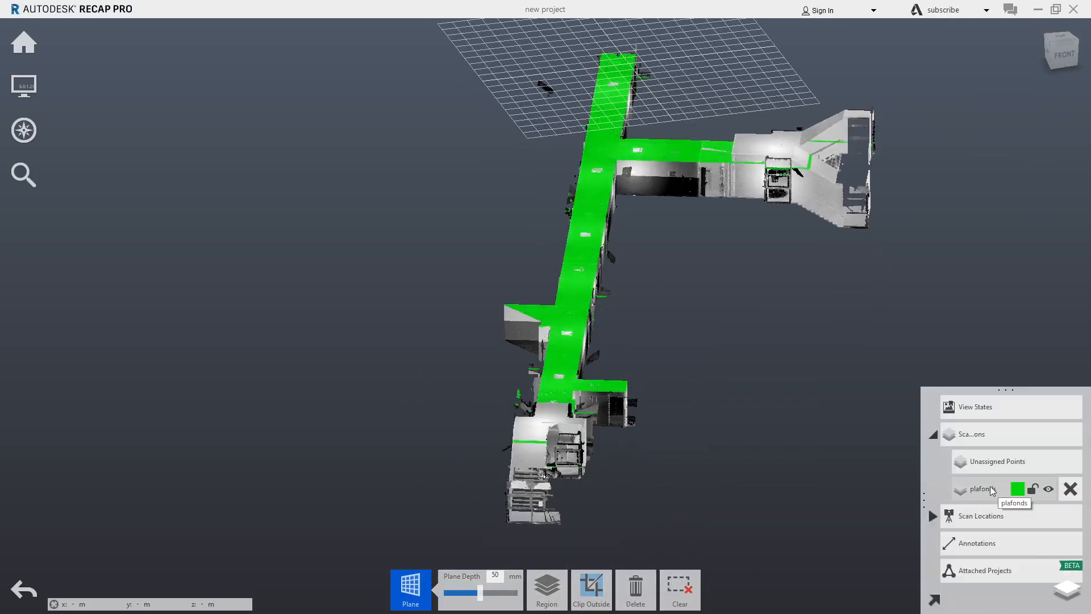
left_click(1049, 490)
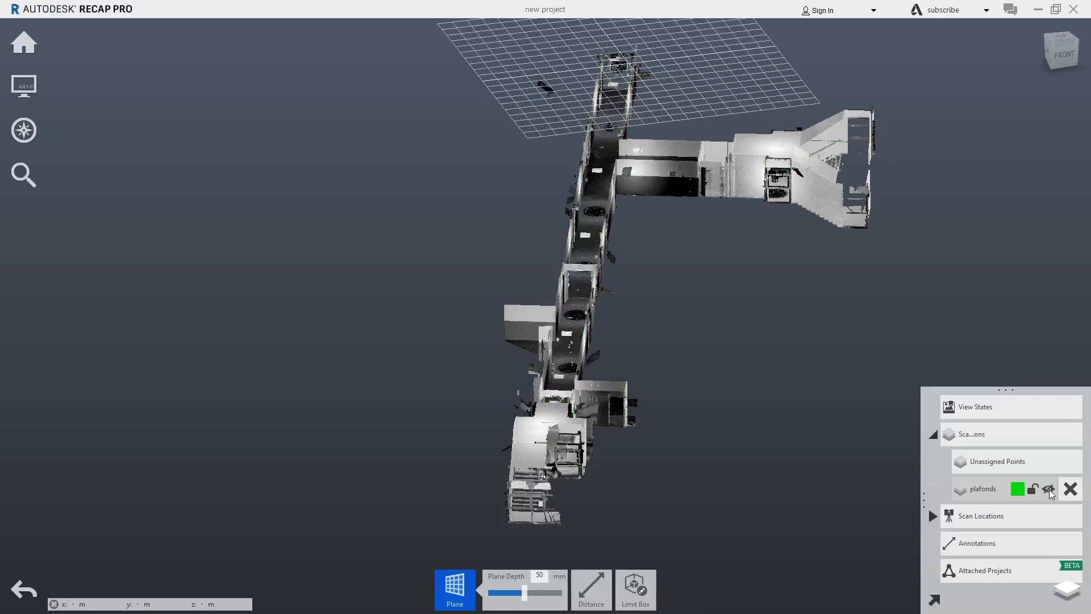
- Select the corridor floor points with the Plane selection at a 50 mm plane depth, defined by three points on the floor
left_click_drag(665, 356, 636, 321)
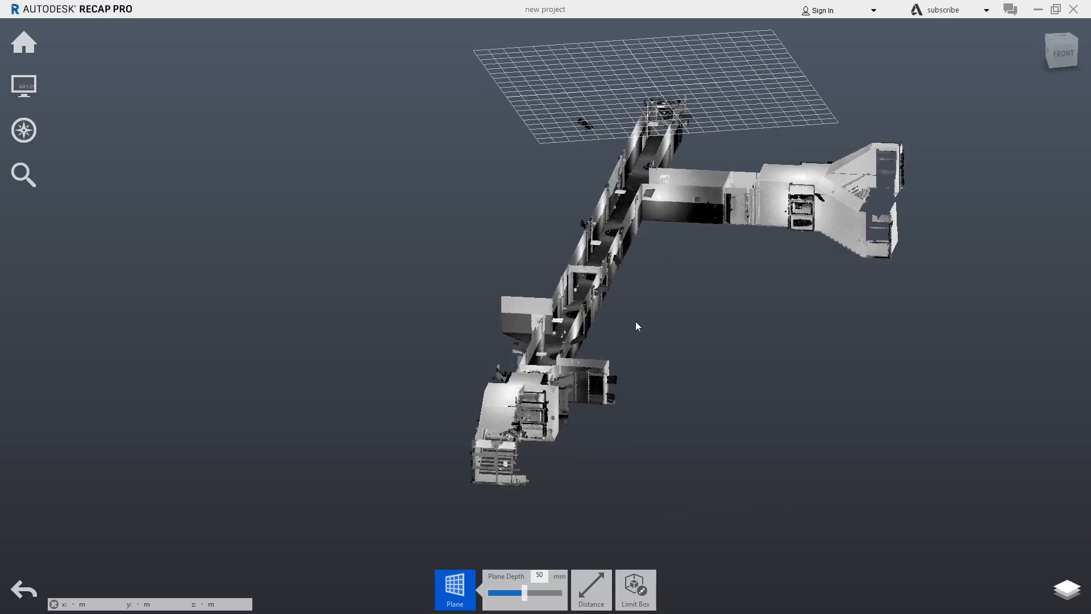
middle_click_drag(637, 280, 689, 317)
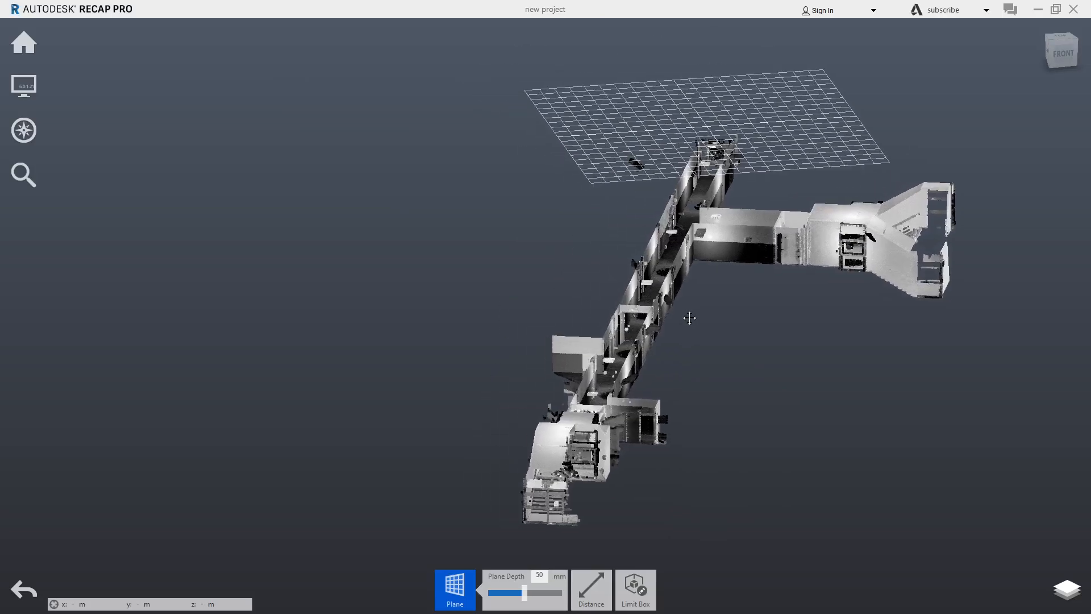
left_click_drag(646, 338, 672, 293)
scroll(654, 281, "up", 5)
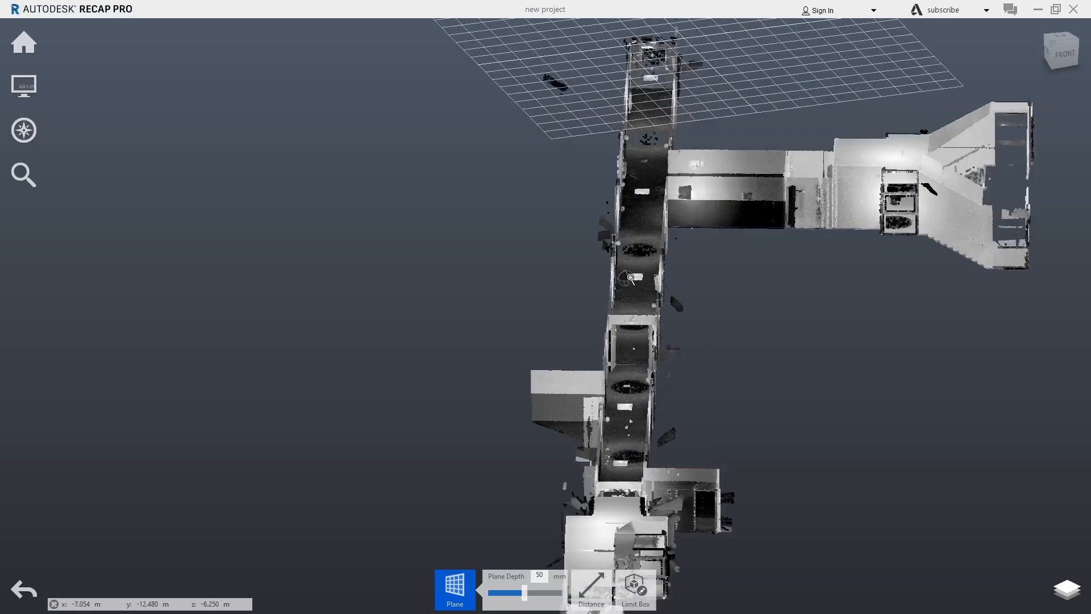
scroll(653, 281, "up", 5)
left_click_drag(642, 276, 695, 294)
mouse_move(454, 588)
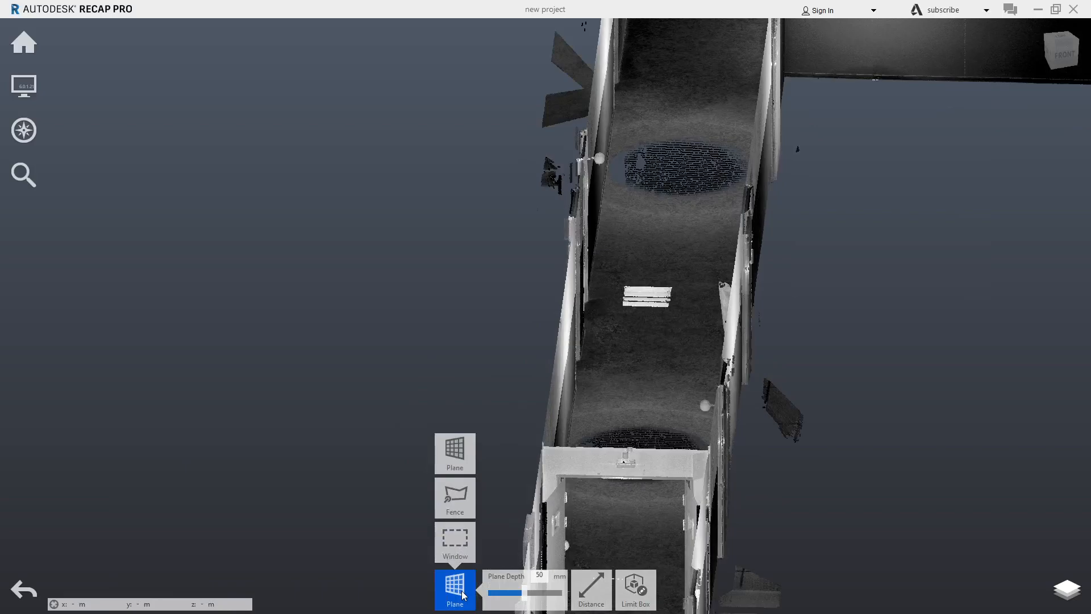
left_click(456, 448)
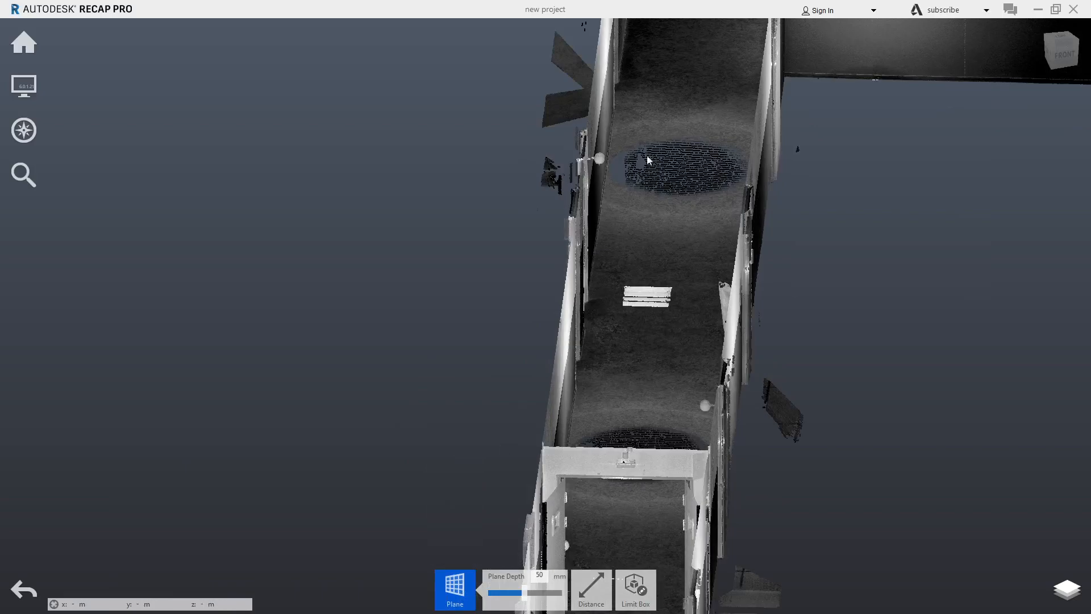
scroll(665, 134, "up", 2)
scroll(664, 133, "down", 5)
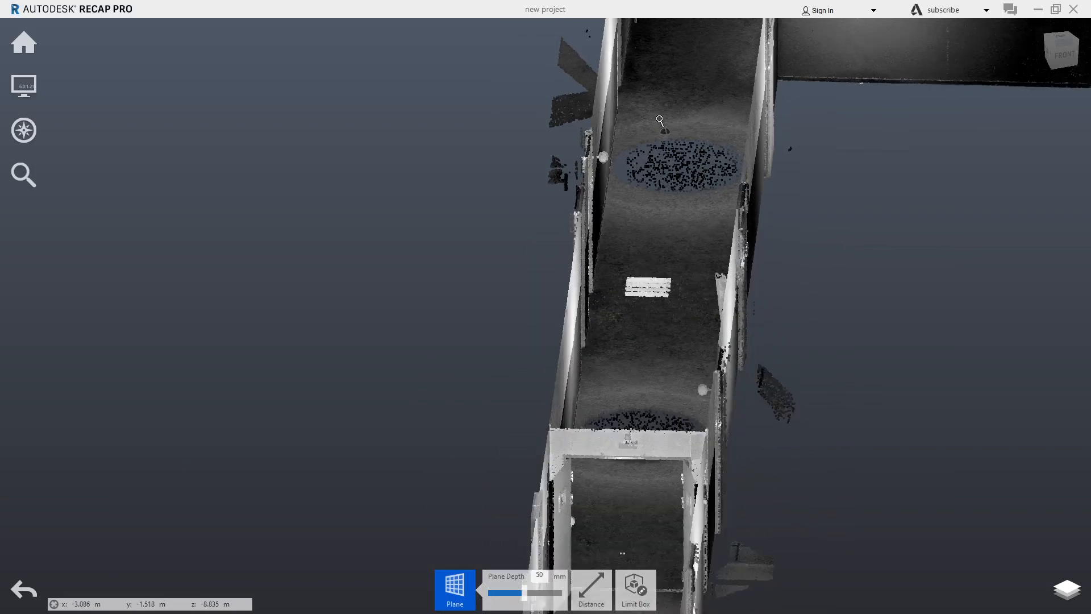
scroll(676, 85, "down", 2)
middle_click_drag(676, 62, 681, 176)
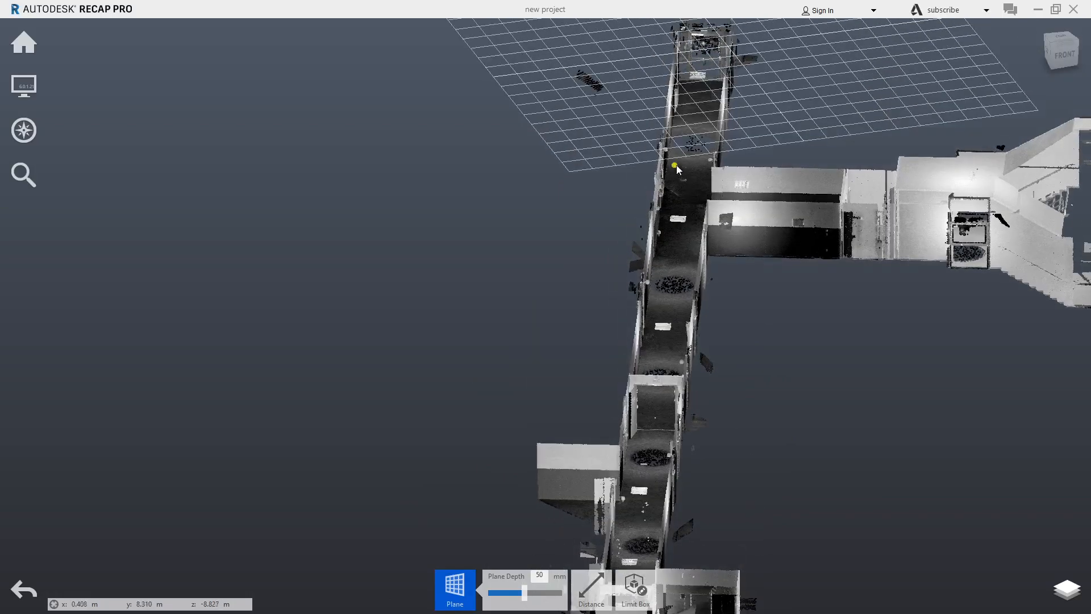
left_click(705, 166)
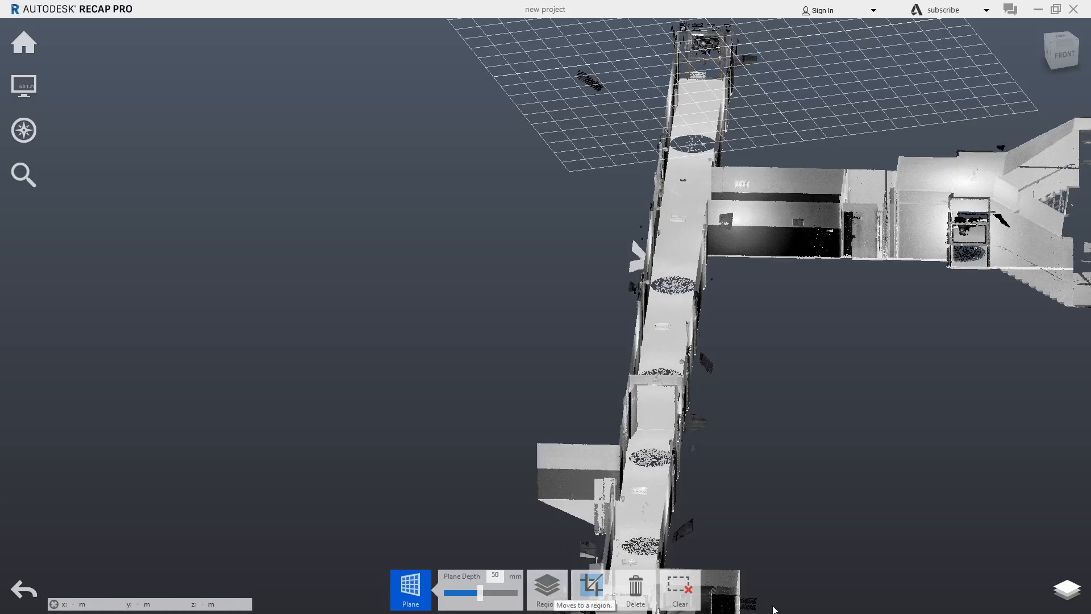
- Assign the selected floor points to a new region named sols and hide that region
mouse_move(550, 595)
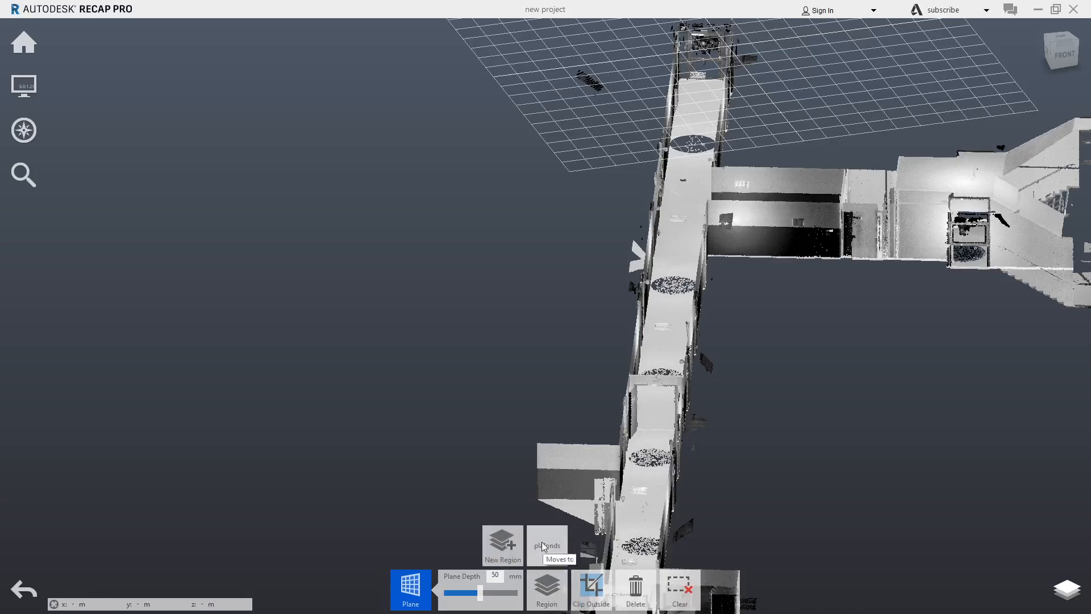
left_click(509, 546)
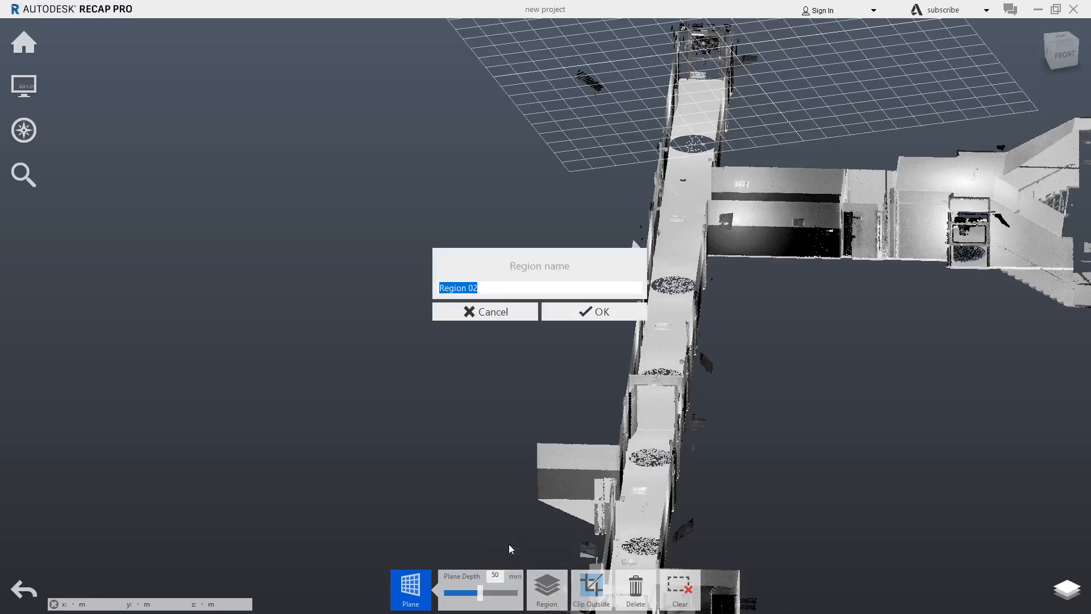
type("sols")
left_click(626, 312)
left_click(1065, 593)
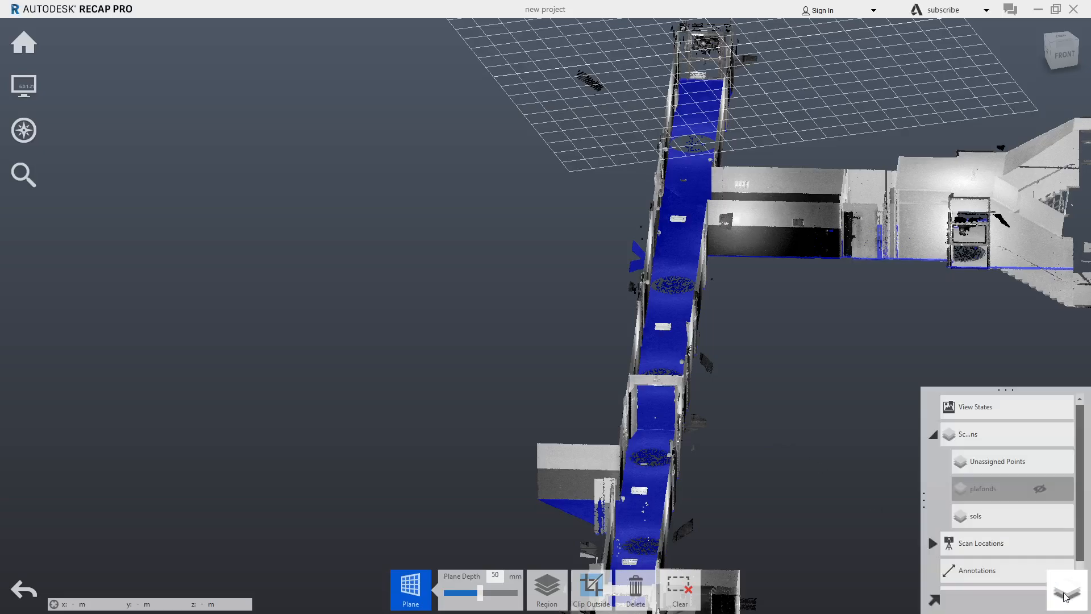
mouse_move(996, 525)
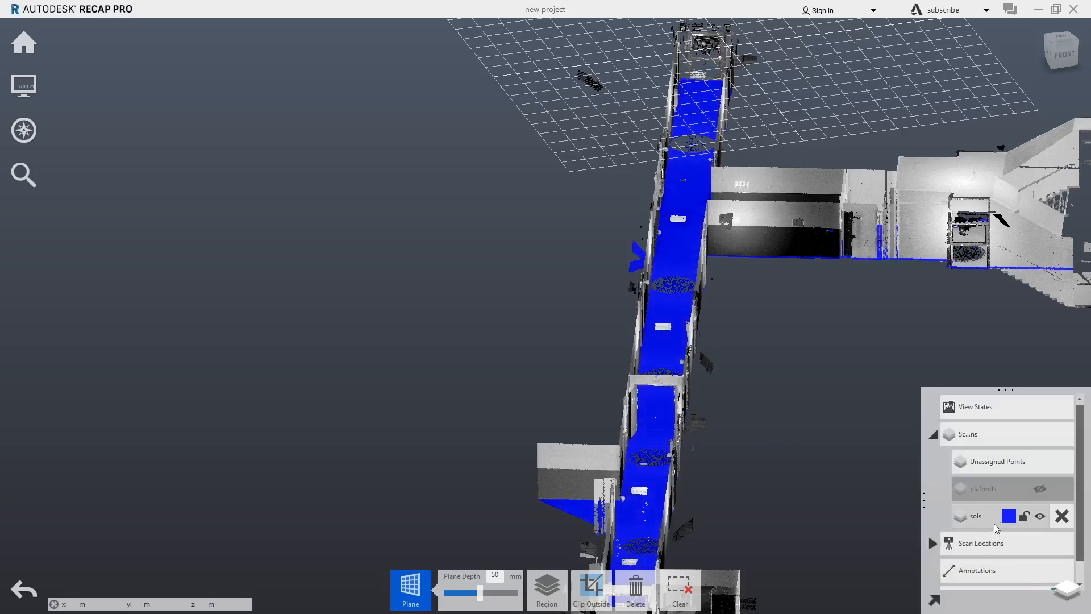
left_click(1041, 516)
- Select one long wall of the main corridor with the Plane selection at a 50 mm plane depth, using three points
left_click_drag(770, 476, 739, 443)
middle_click_drag(837, 426, 779, 434)
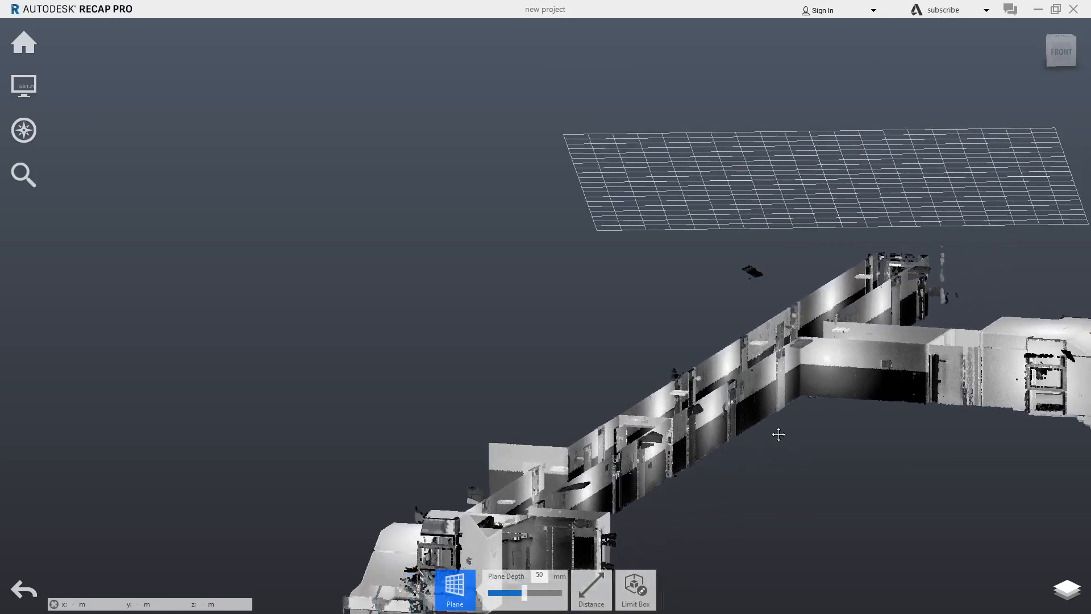
scroll(776, 434, "up", 1)
left_click_drag(770, 435, 799, 389)
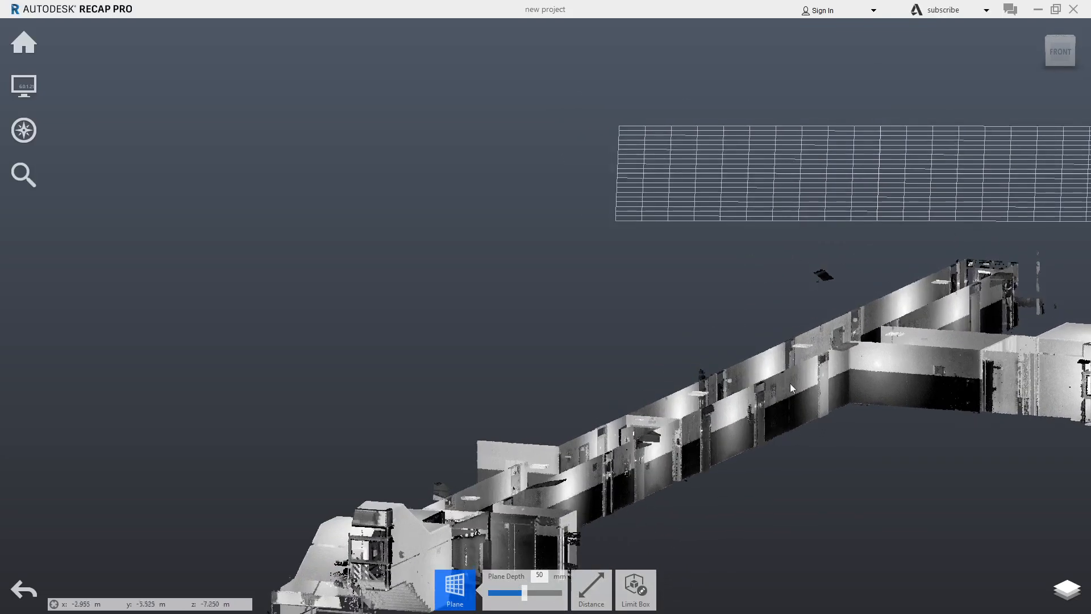
mouse_move(607, 598)
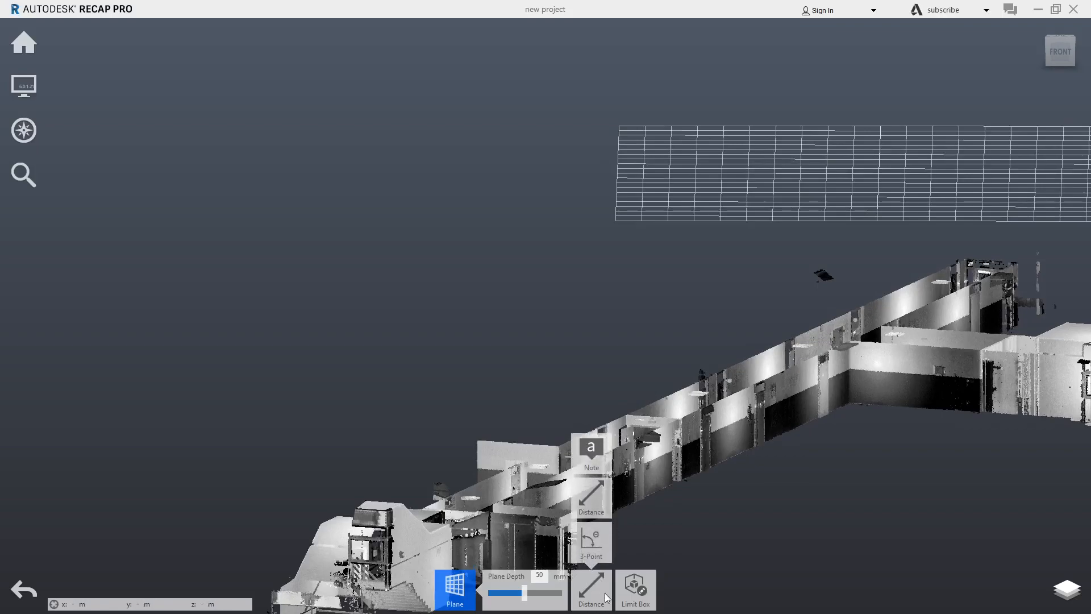
mouse_move(455, 591)
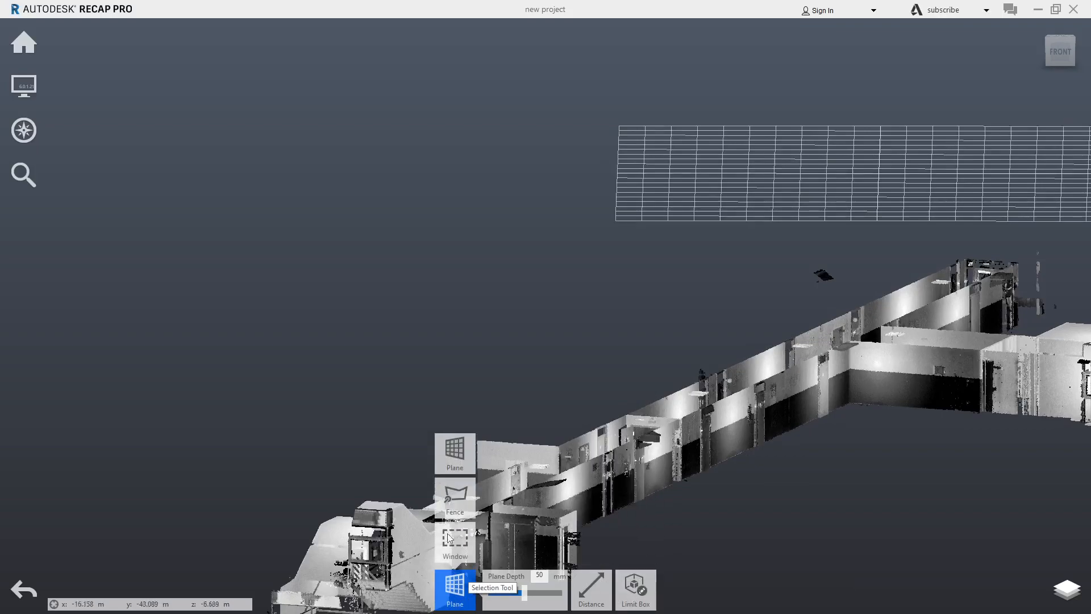
left_click(806, 371)
left_click(809, 414)
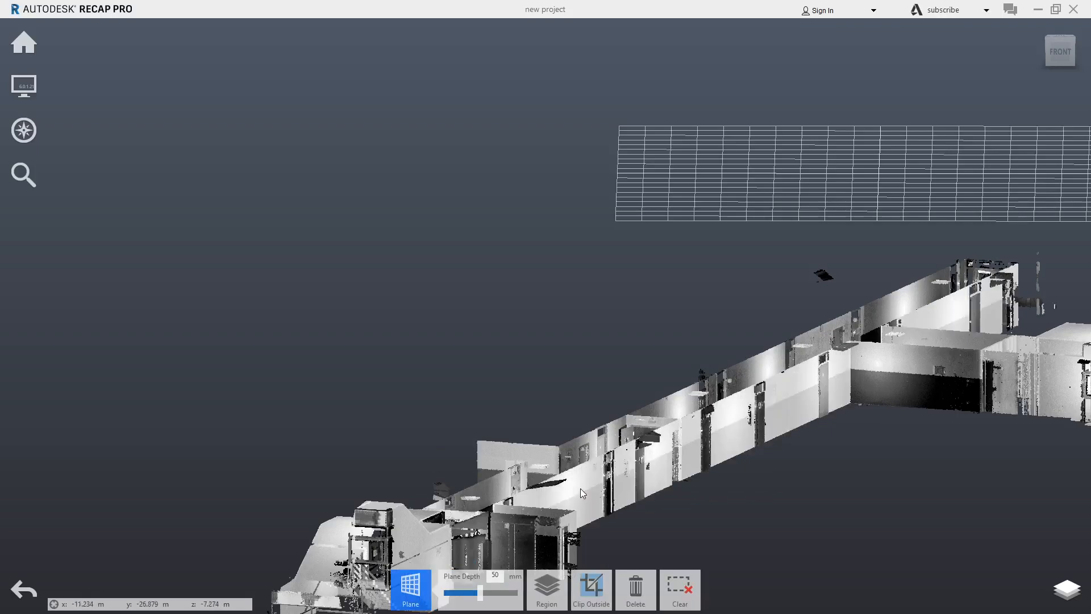
- Assign the selected corridor wall points to a new region named murs
mouse_move(536, 591)
left_click(508, 547)
type("mur")
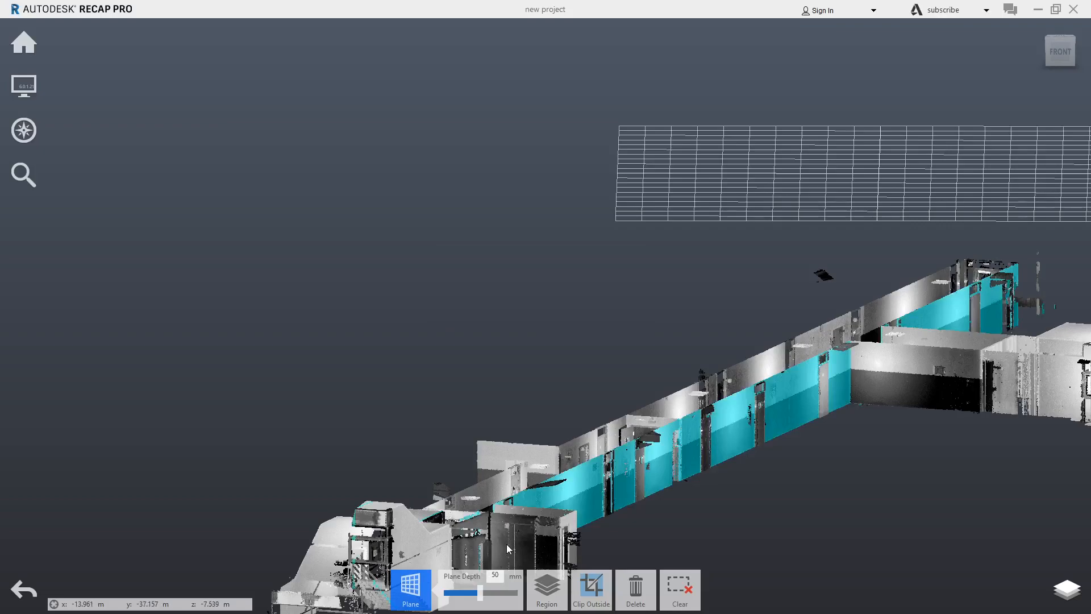
- Select the opposite long wall of the main corridor by plane and move its points into the murs region
left_click_drag(619, 469, 557, 554)
left_click(410, 585)
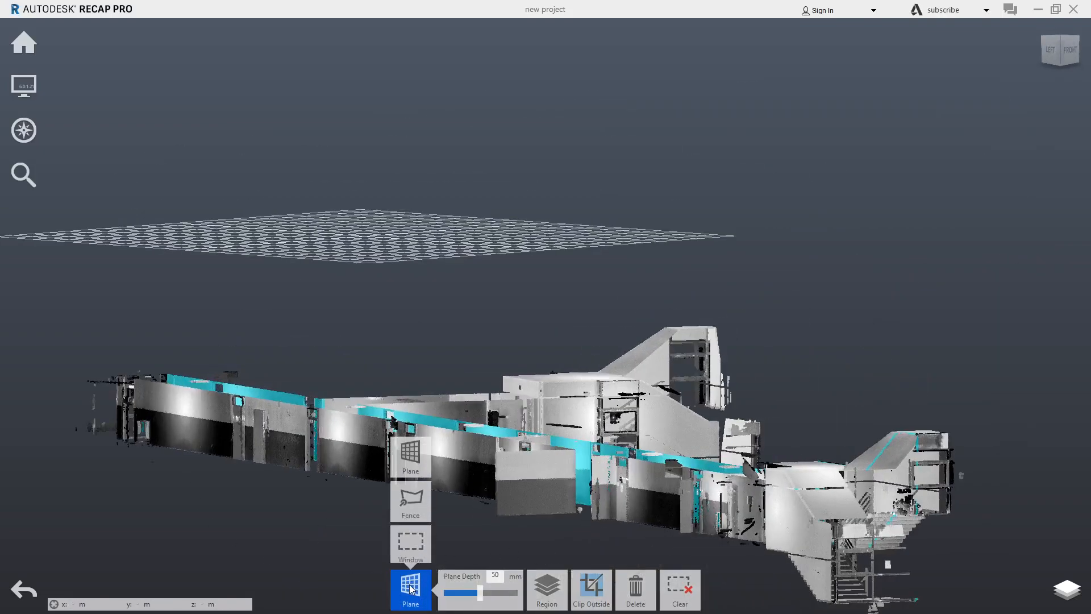
left_click(161, 393)
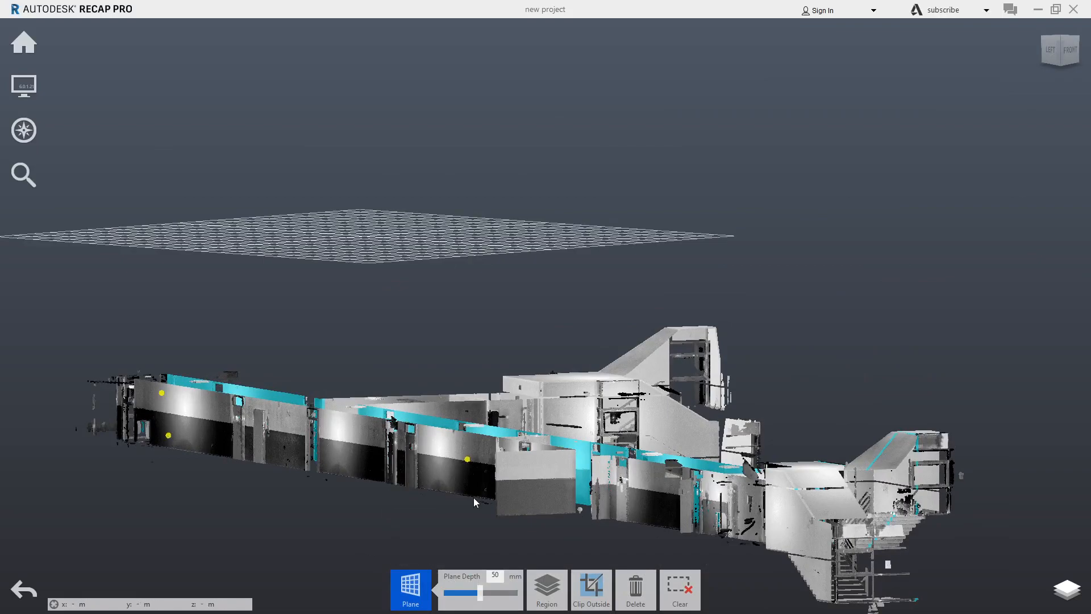
left_click(546, 586)
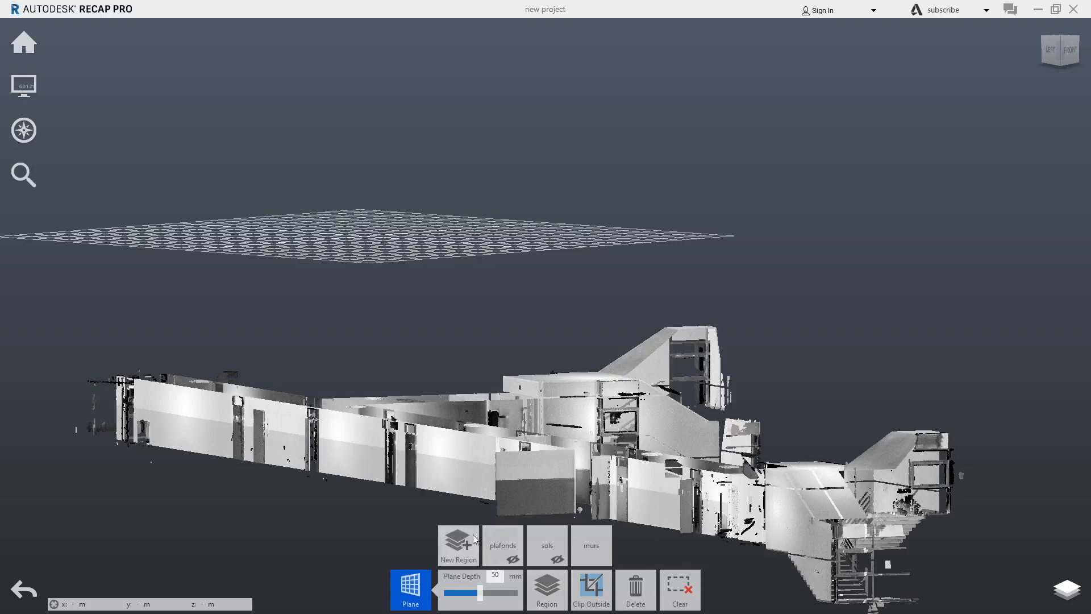
left_click(597, 542)
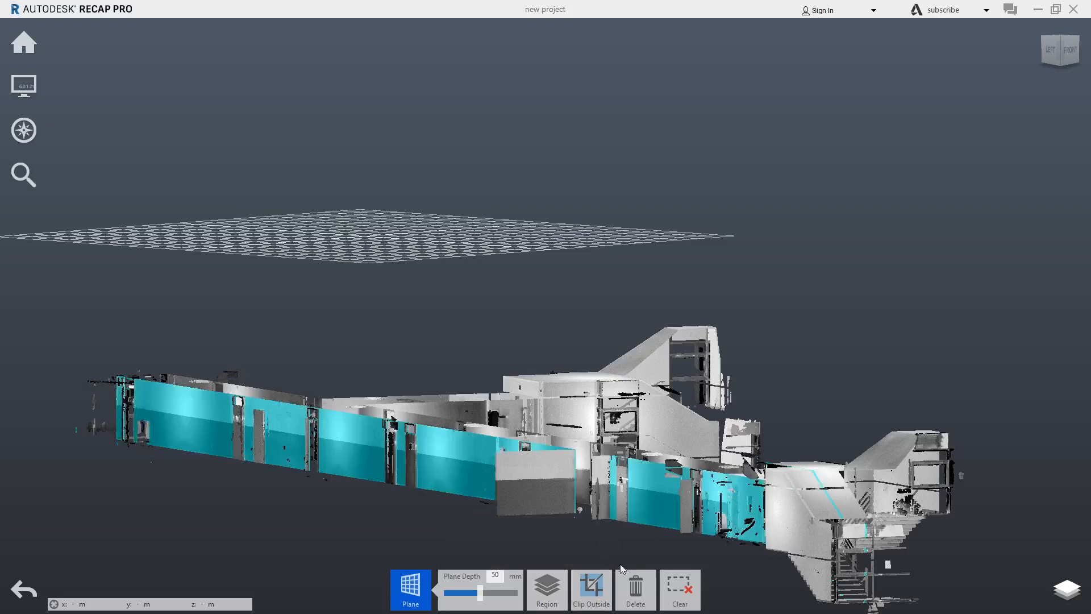
- Select the front wall of the side corridor with three plane points and move it into the murs region
left_click_drag(582, 493, 455, 484)
left_click_drag(753, 526, 723, 521)
left_click_drag(826, 510, 621, 519)
mouse_move(412, 597)
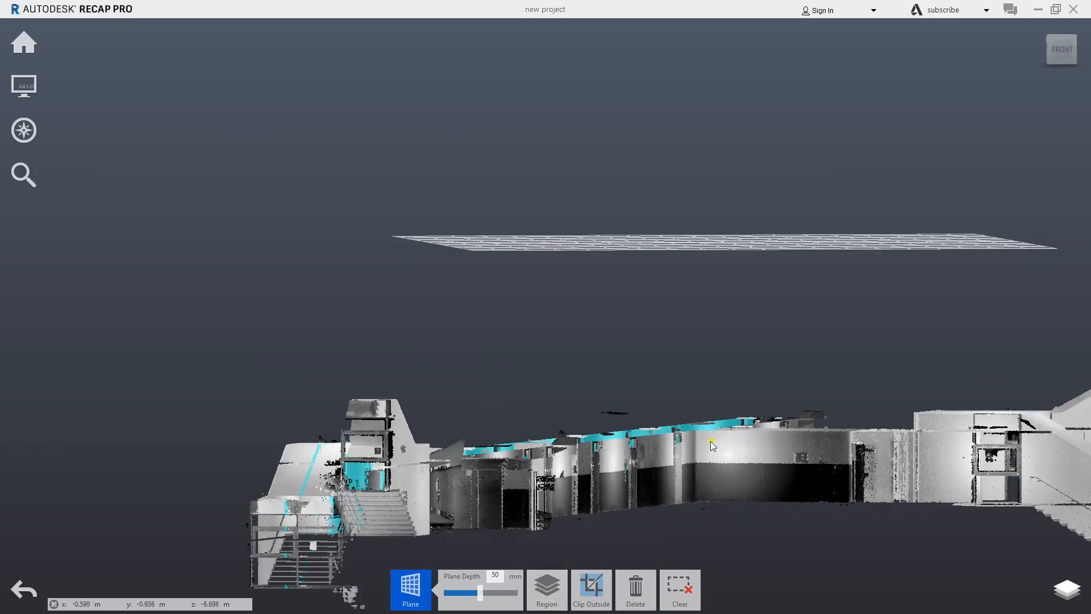
left_click(714, 492)
mouse_move(555, 587)
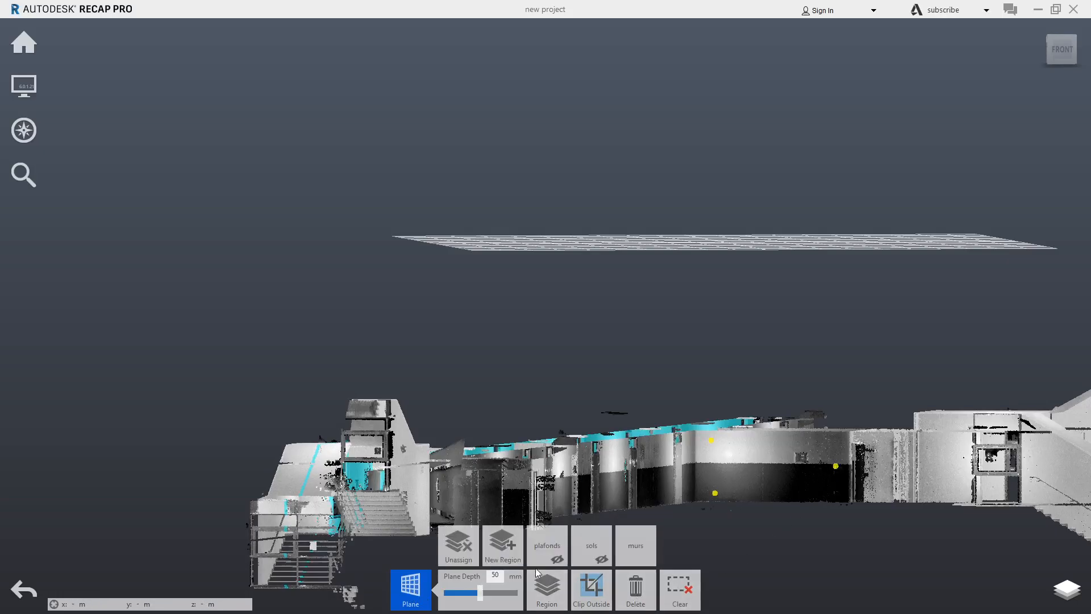
left_click(813, 539)
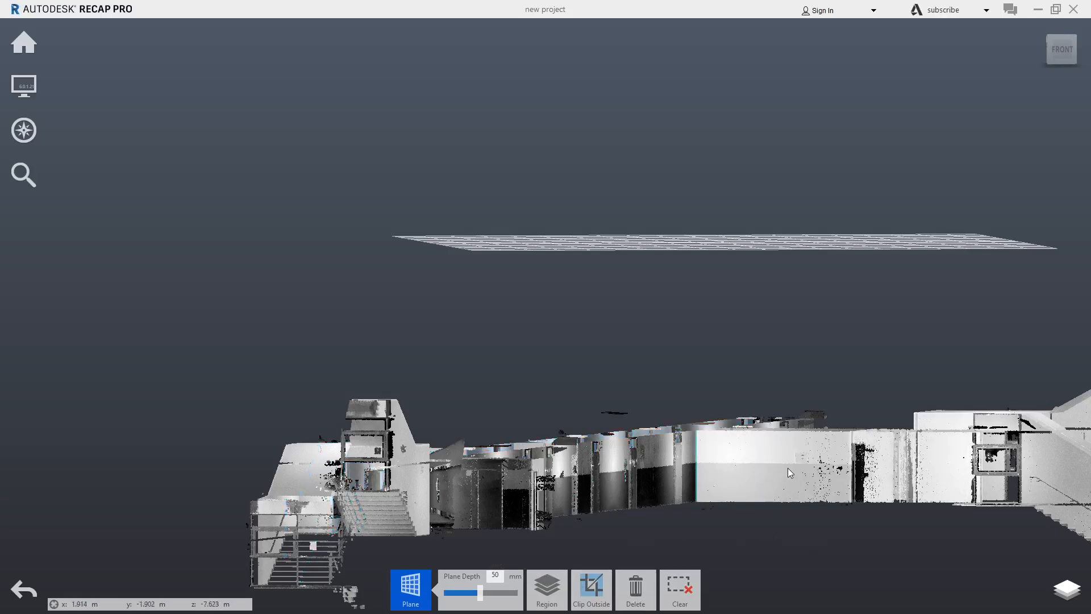
left_click(820, 552)
- Select the side corridor's other wall by plane from the opposite side of the scan and add it to the murs region
left_click_drag(820, 552, 841, 533)
left_click_drag(755, 480, 419, 464)
middle_click_drag(419, 464, 320, 464)
middle_click_drag(814, 482, 420, 474)
left_click_drag(731, 481, 729, 522)
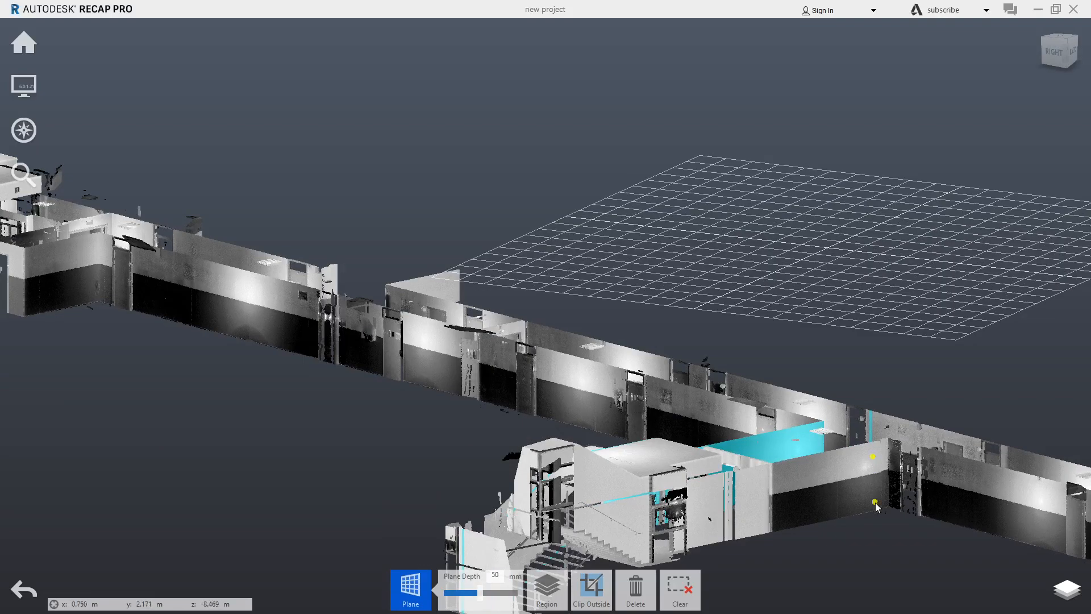
left_click(689, 584)
mouse_move(548, 585)
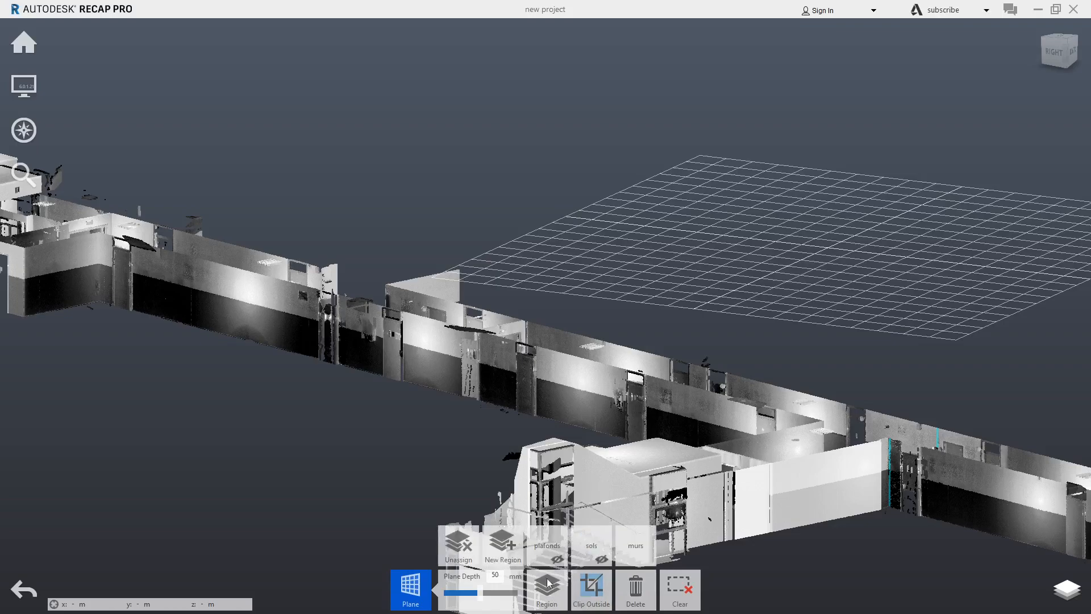
left_click(637, 543)
- Hide the murs region and show the remaining unassigned points from farther away
left_click(1077, 592)
mouse_move(1039, 492)
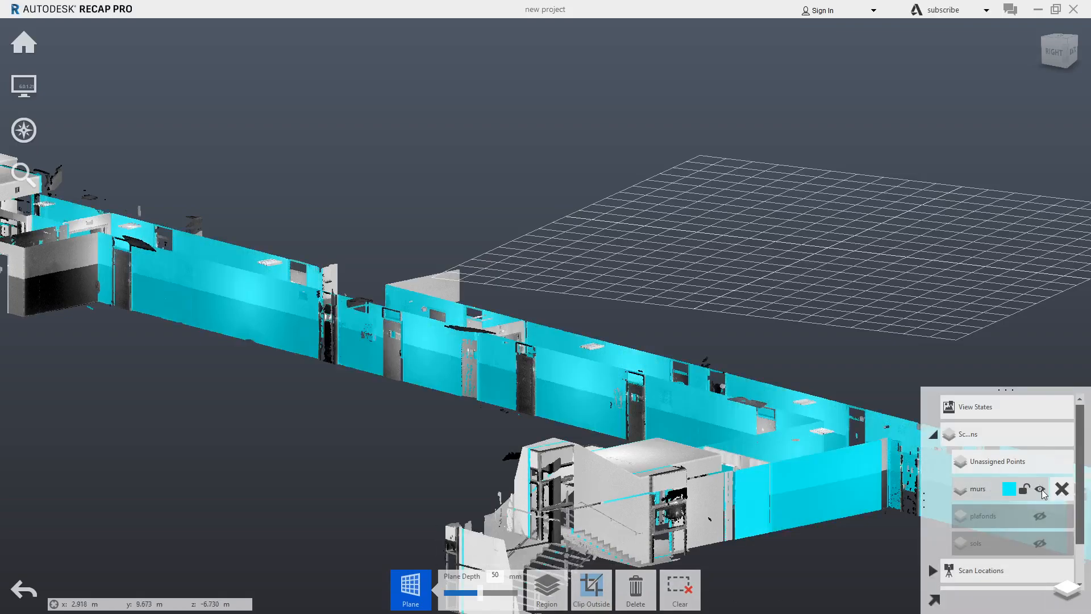
left_click(1040, 490)
middle_click_drag(333, 373, 390, 388, "shift")
middle_click_drag(751, 420, 387, 359)
middle_click_drag(543, 385, 467, 509, "shift")
scroll(432, 449, "down", 6)
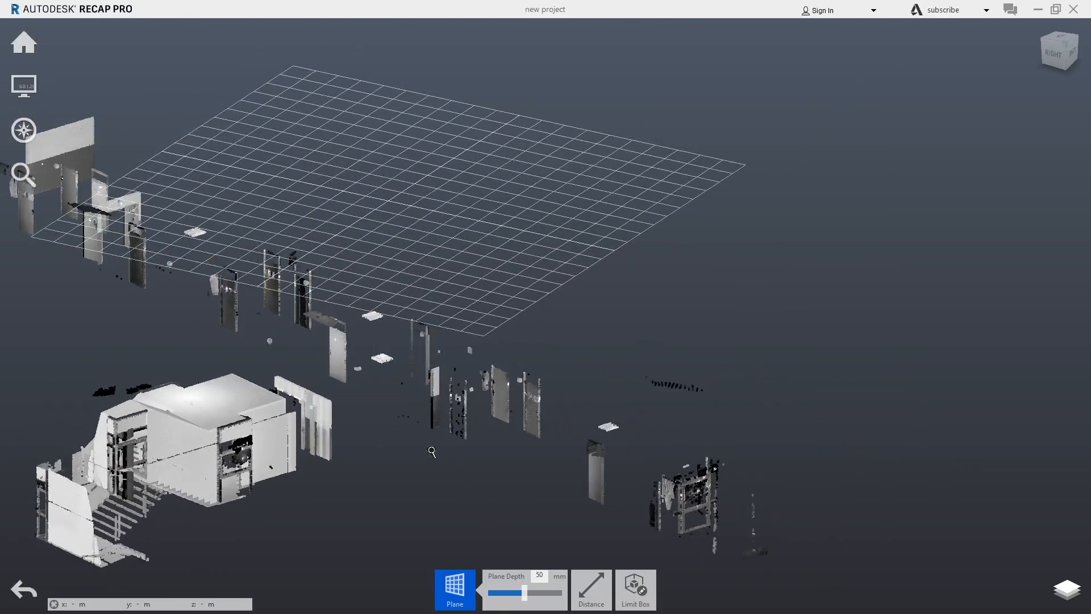
- Examine the remaining unassigned points along the main corridor and around the stairwell from several sides and from above
middle_click_drag(431, 449, 397, 446, "shift")
middle_click_drag(662, 429, 645, 405, "shift")
middle_click_drag(454, 444, 650, 508)
scroll(526, 446, "up", 3)
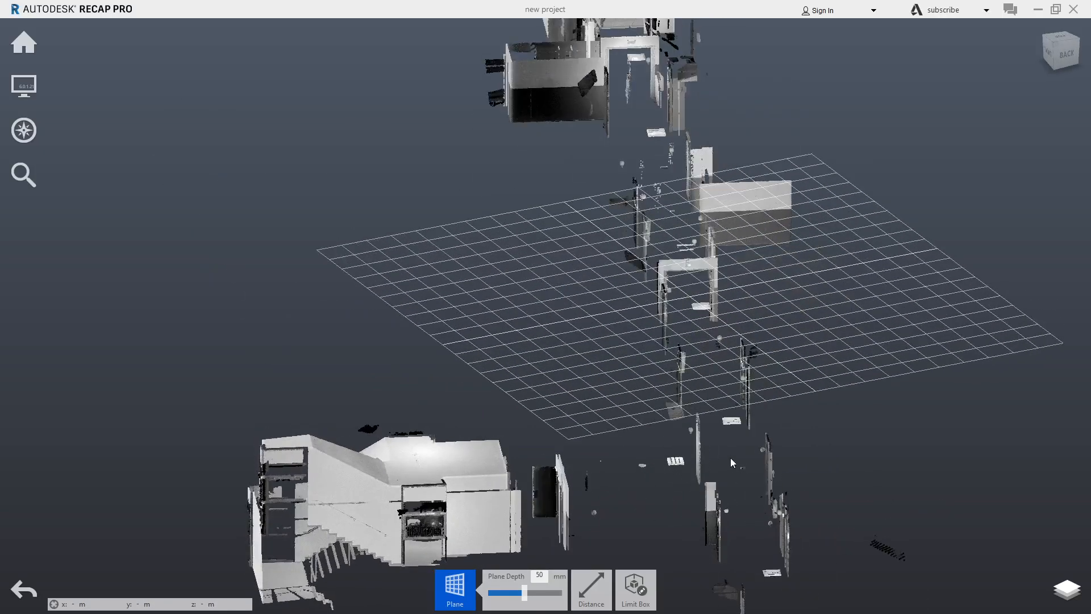
scroll(731, 458, "down", 3)
middle_click_drag(771, 436, 578, 332)
scroll(588, 266, "down", 3)
scroll(582, 239, "down", 2)
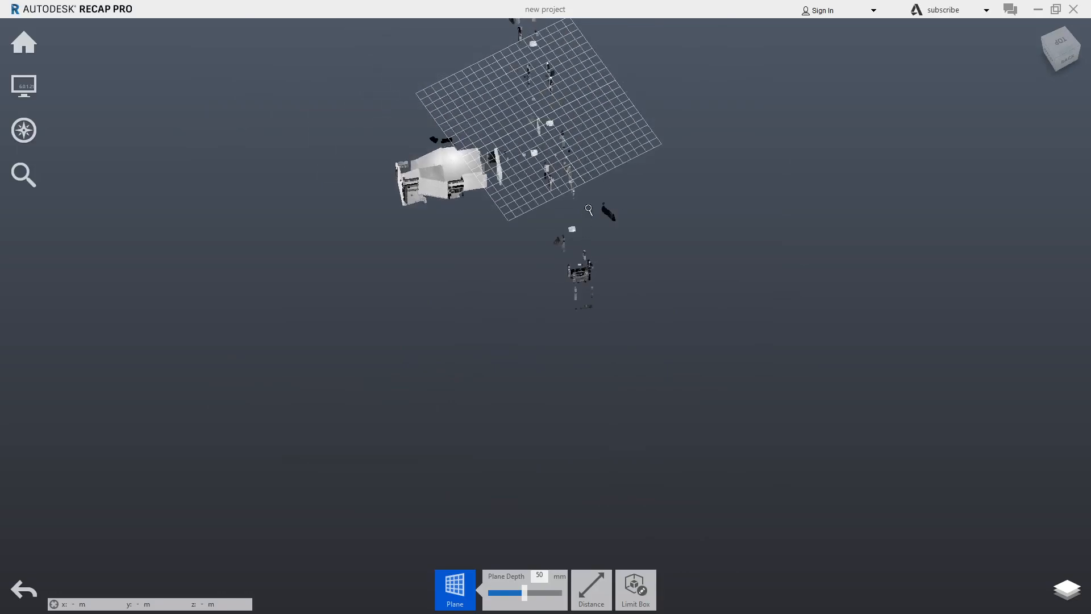
middle_click_drag(591, 140, 505, 266)
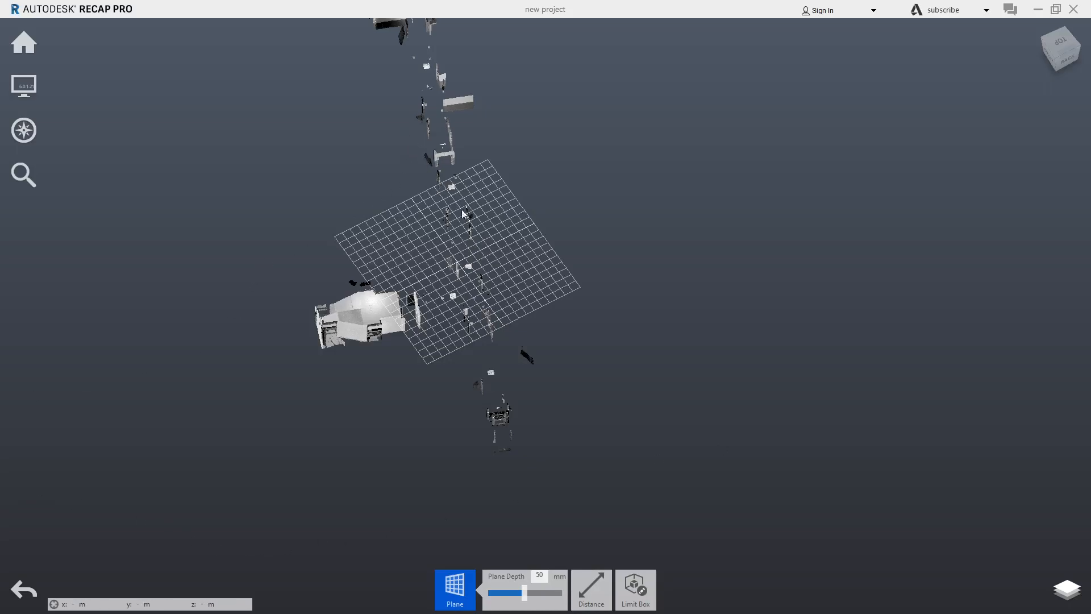
- Window-select the leftover door, frame and light points in the main corridor's near section and delete them
mouse_move(454, 585)
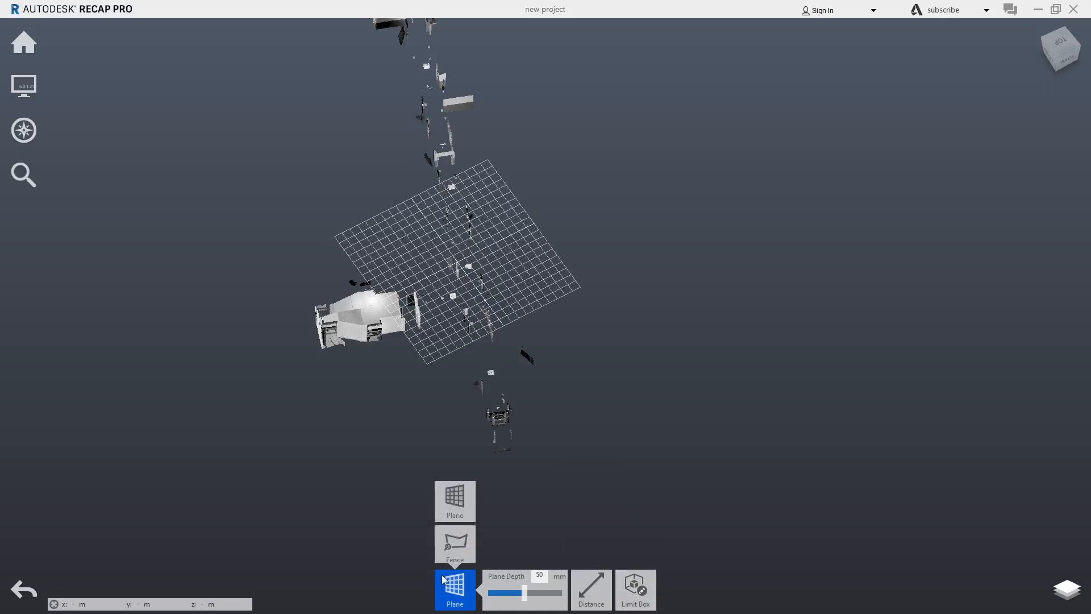
left_click(464, 541)
left_click_drag(405, 147, 489, 203)
left_click_drag(601, 297, 456, 444)
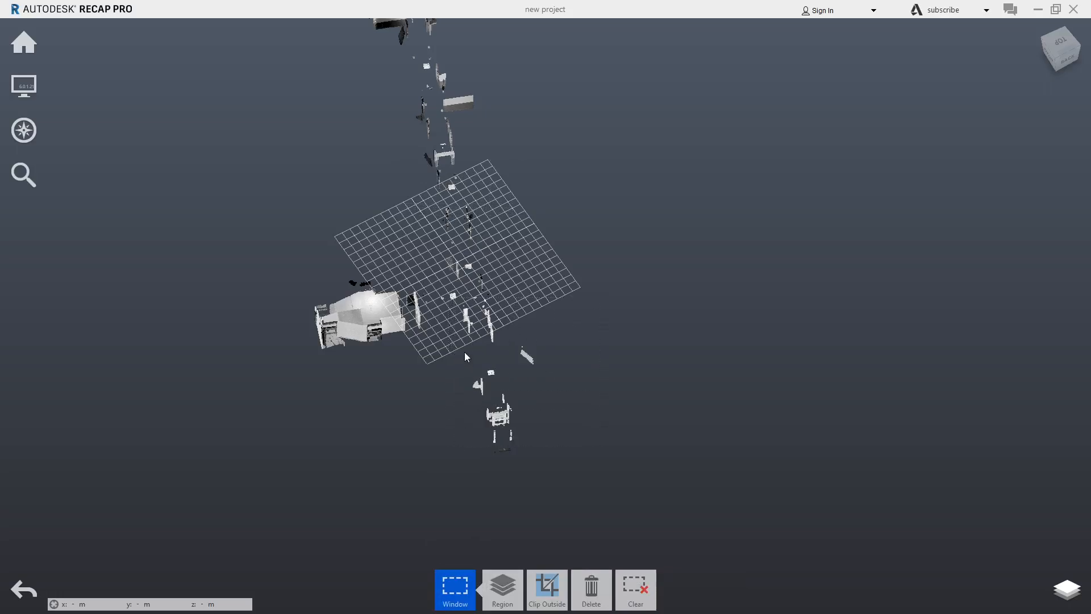
key("Delete")
left_click_drag(526, 196, 467, 275)
key("Delete")
left_click_drag(504, 315, 503, 315)
key("Delete")
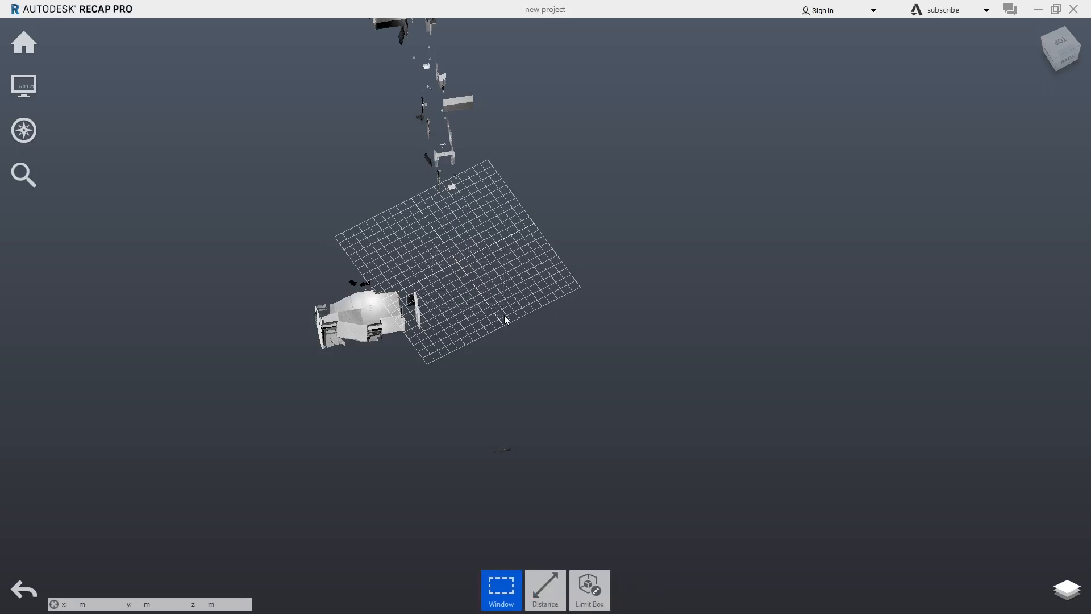
- Make the hidden plafonds, sols and murs regions visible again
mouse_move(514, 338)
middle_mouse_down("shift")
mouse_move(505, 310)
mouse_move(512, 330)
middle_mouse_up("shift")
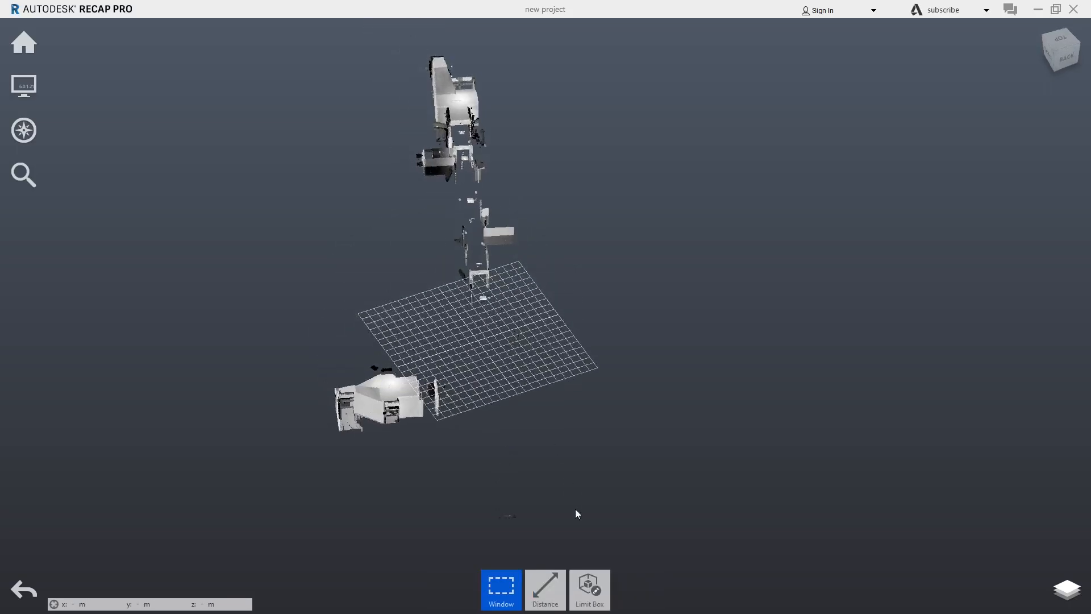
left_click(1085, 595)
left_click(1039, 489)
left_click(1043, 515)
left_click(1039, 543)
- Inspect the cleaned corridors around their junction, checking the open corridor end, ceiling and walls
middle_click_drag(569, 467, 670, 425, "shift")
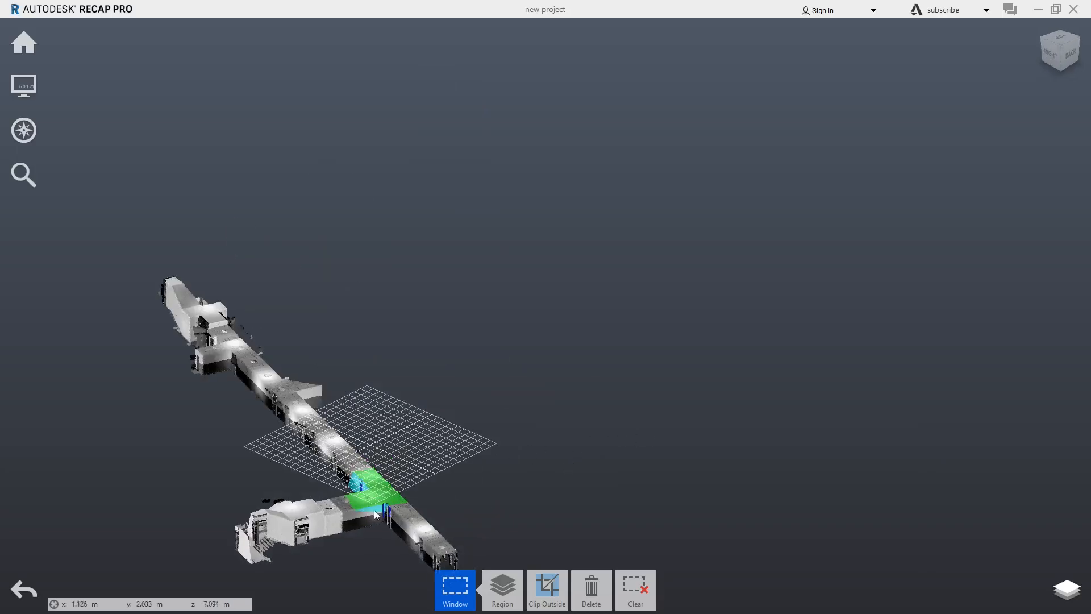
scroll(349, 496, "up", 4)
middle_click_drag(451, 486, 330, 197, "shift")
mouse_move(500, 585)
scroll(455, 461, "up", 5)
scroll(341, 319, "up", 6)
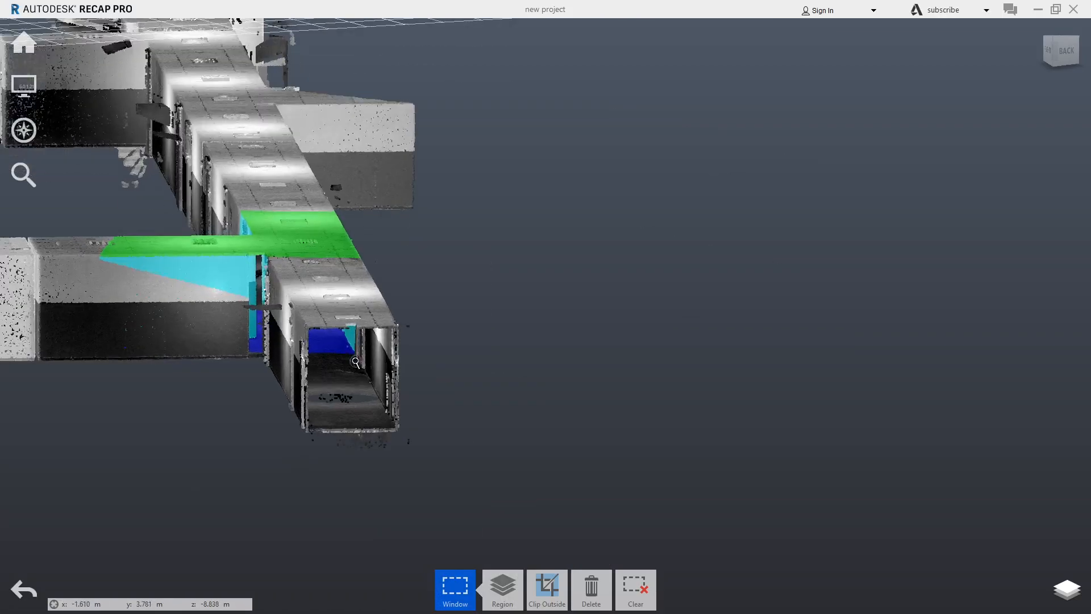
middle_click_drag(342, 335, 426, 334, "shift")
scroll(361, 341, "up", 3)
middle_click_drag(161, 293, 496, 380)
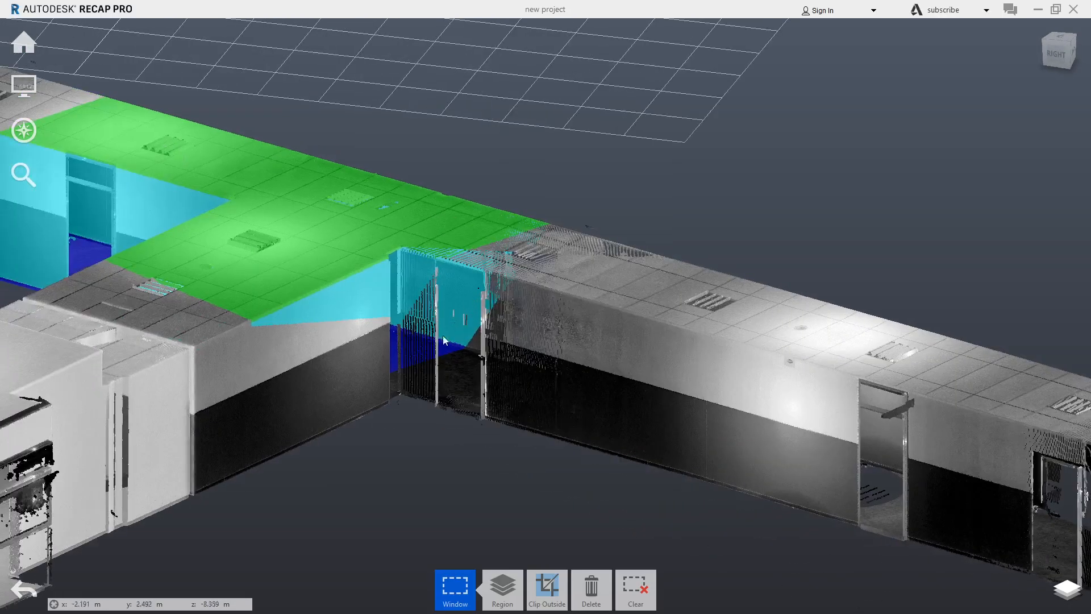
- Examine the main corridor's long wall, doorways and ceiling light openings beyond the junction at close range
middle_click_drag(436, 354, 535, 376, "shift")
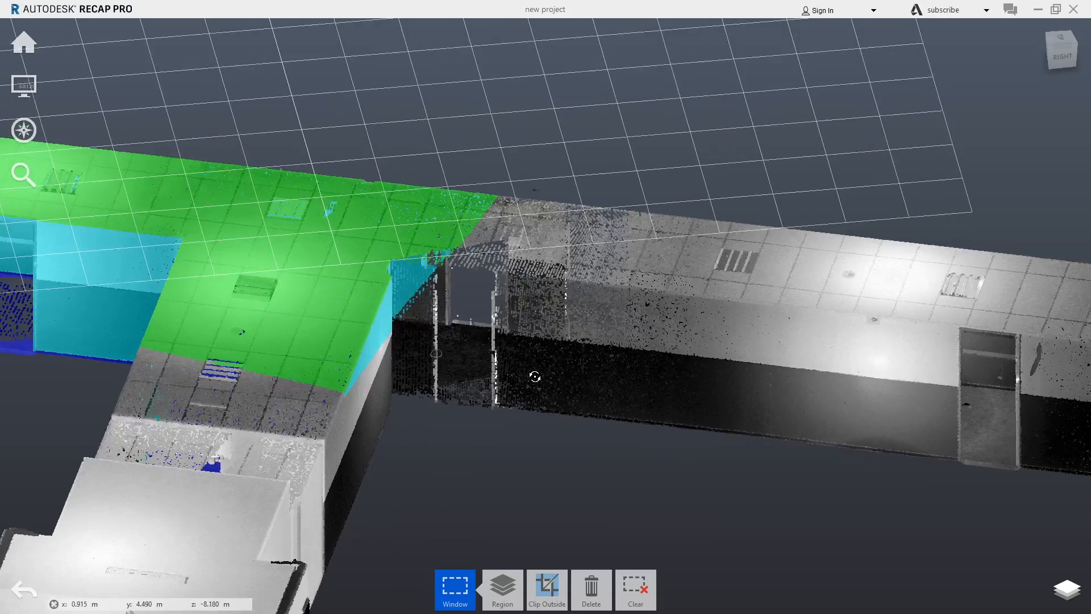
mouse_move(362, 316)
middle_mouse_down()
mouse_move(509, 333)
mouse_move(647, 327)
middle_mouse_up()
middle_click_drag(359, 378, 659, 402)
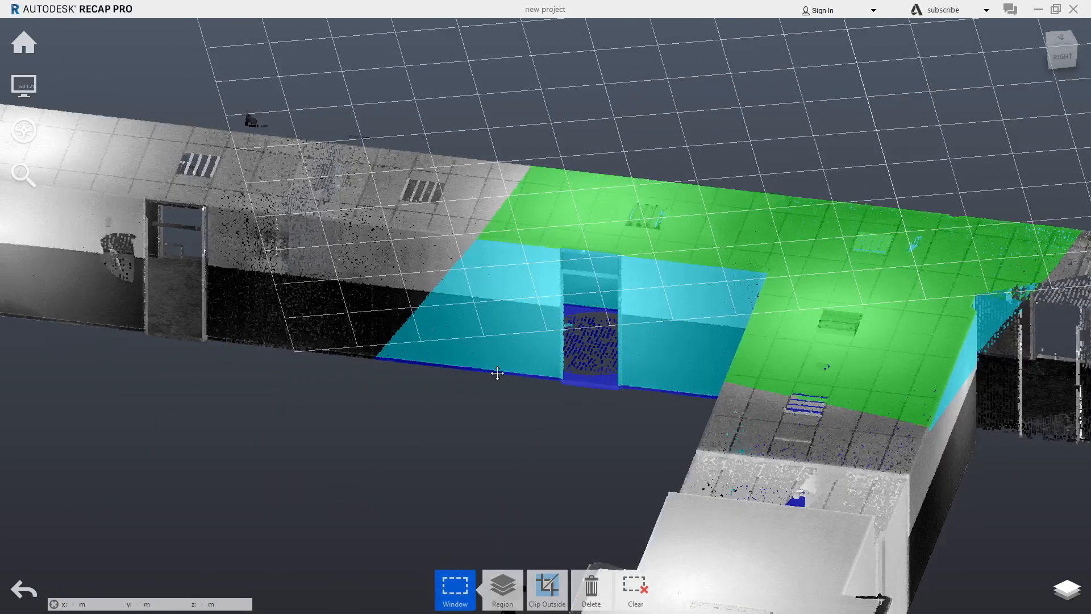
middle_click_drag(355, 372, 625, 365)
middle_click_drag(275, 334, 375, 325)
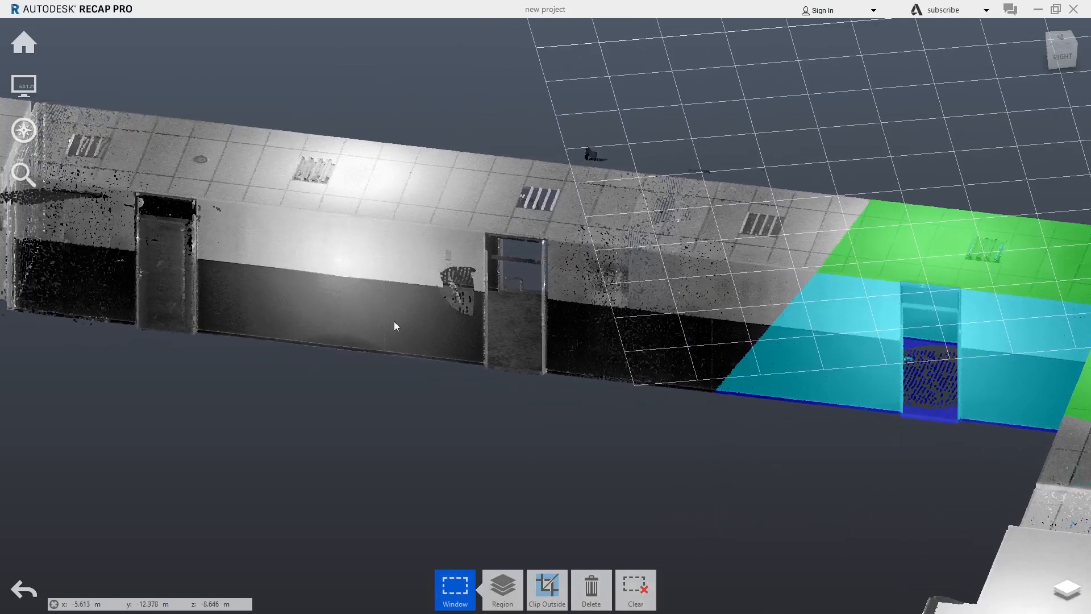
scroll(535, 353, "up", 8)
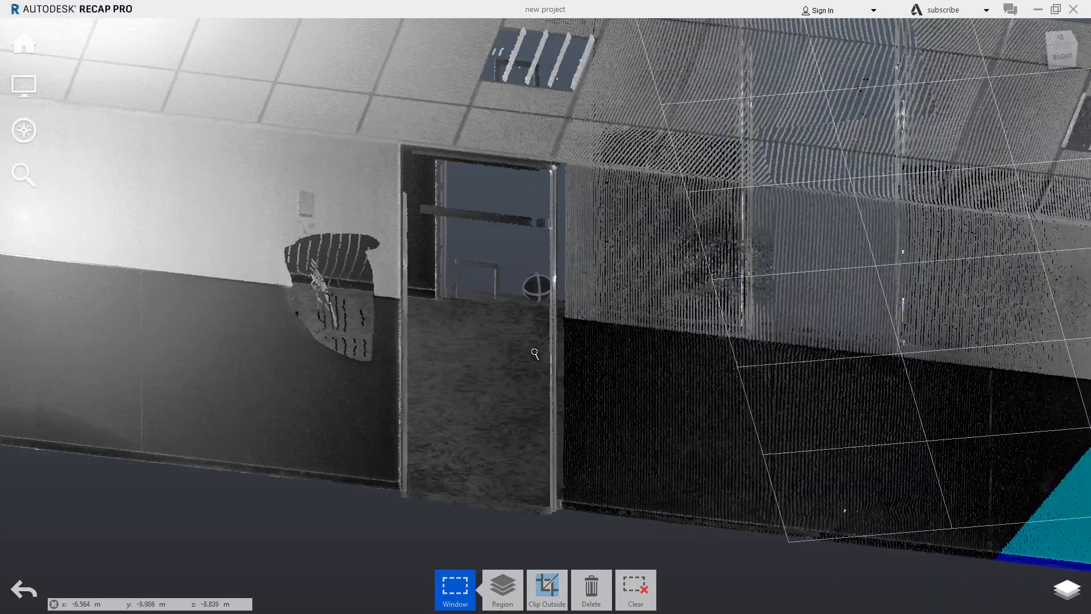
middle_click_drag(534, 353, 357, 375, "shift")
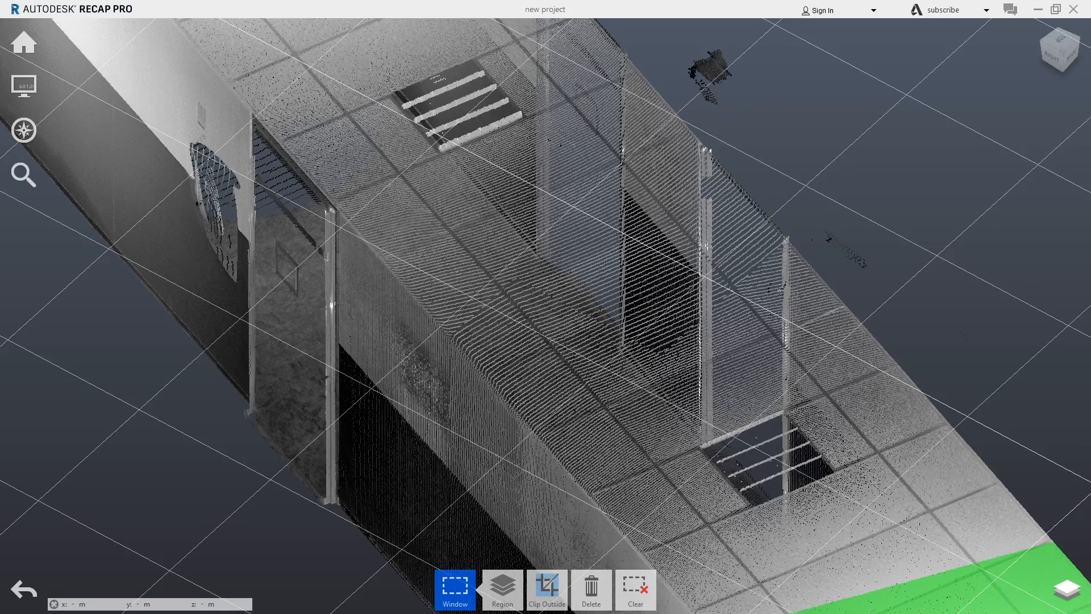
- Save the project and accept optimizing it to improve performance
mouse_move(24, 42)
mouse_move(59, 50)
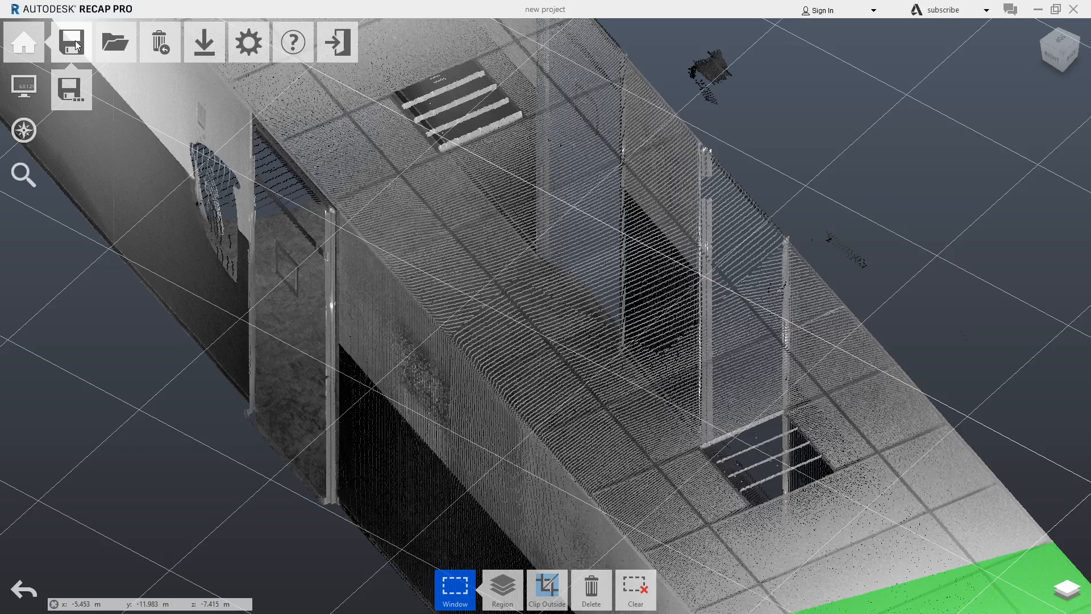
left_click(71, 42)
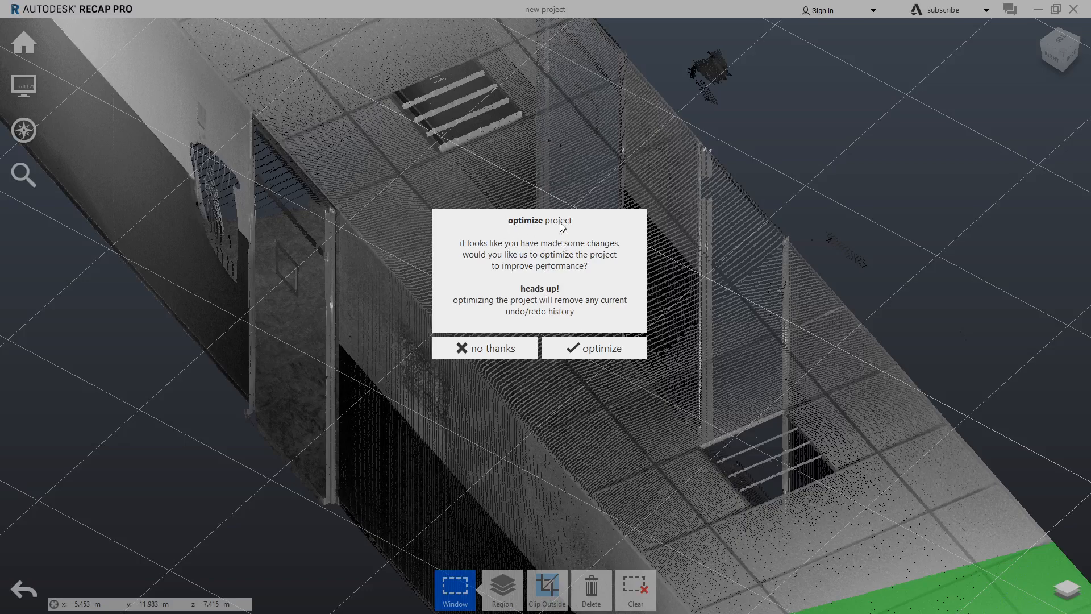
left_click(610, 344)
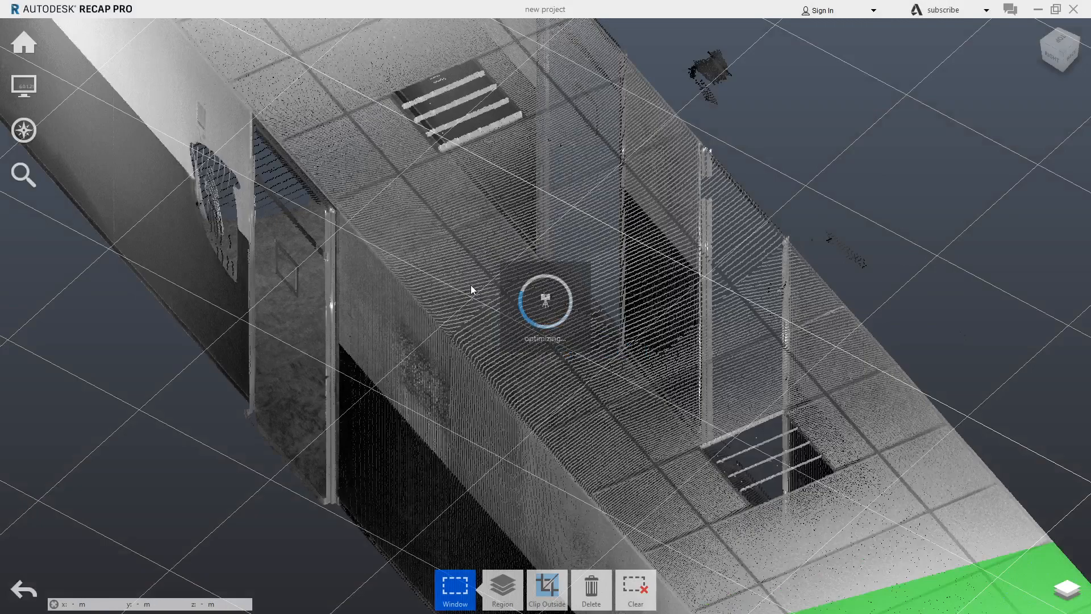